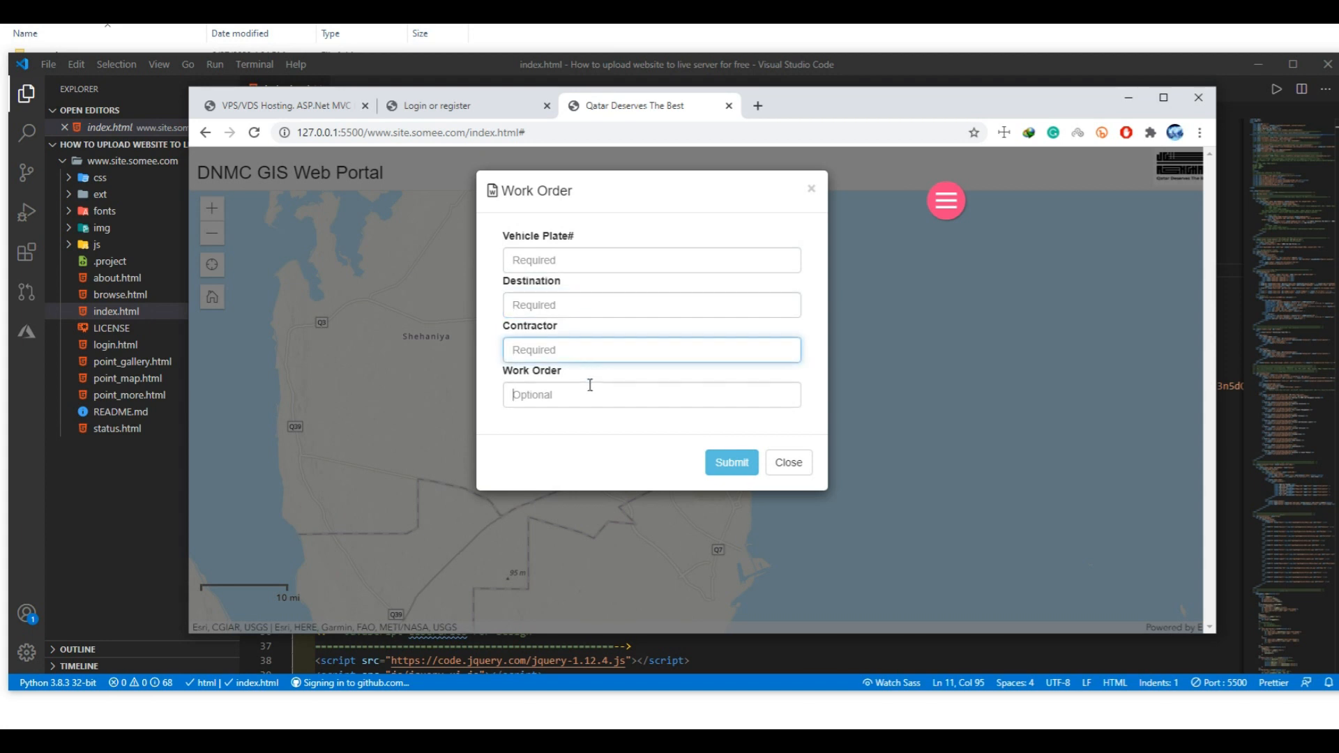
# - Close the Work Order form, then try out the portal's historical view, tools and location search, and collapse the circular menu
pyautogui.click(797, 464)
pyautogui.click(766, 201)
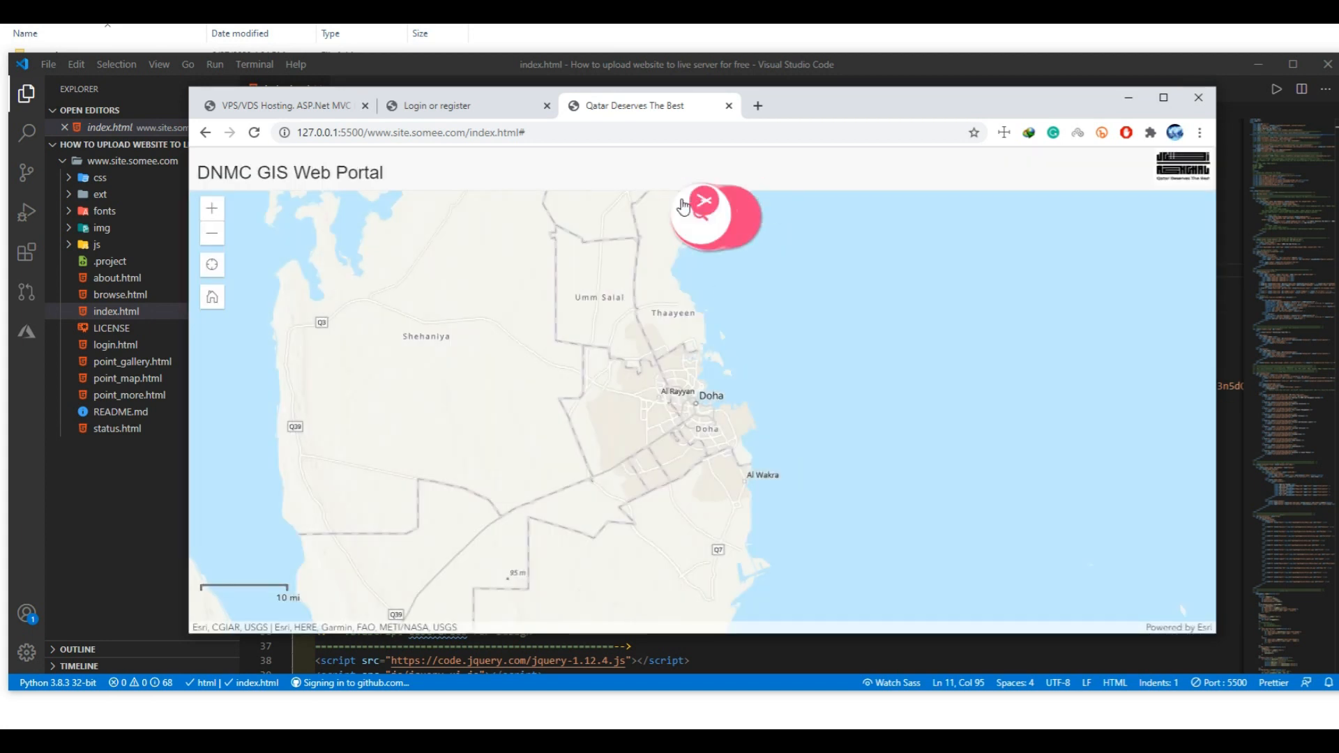
pyautogui.click(703, 301)
pyautogui.click(289, 500)
pyautogui.click(293, 541)
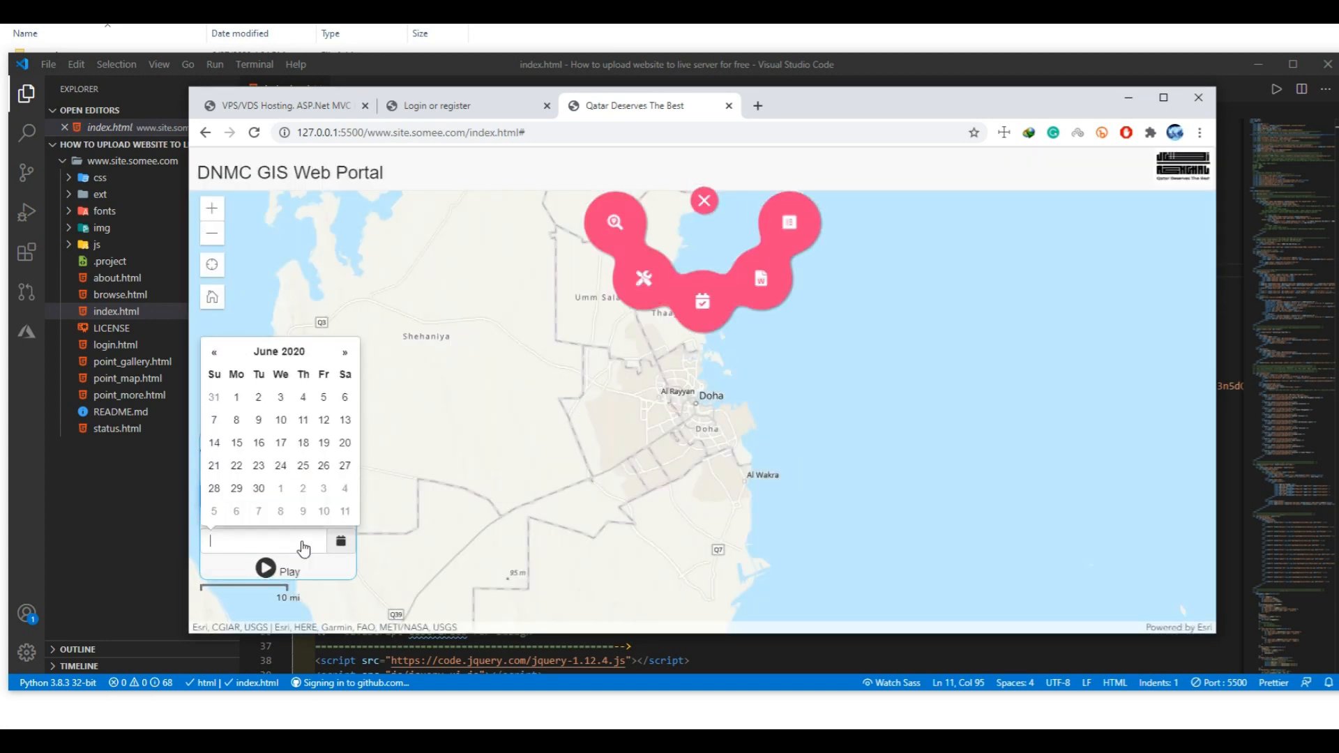
pyautogui.click(627, 308)
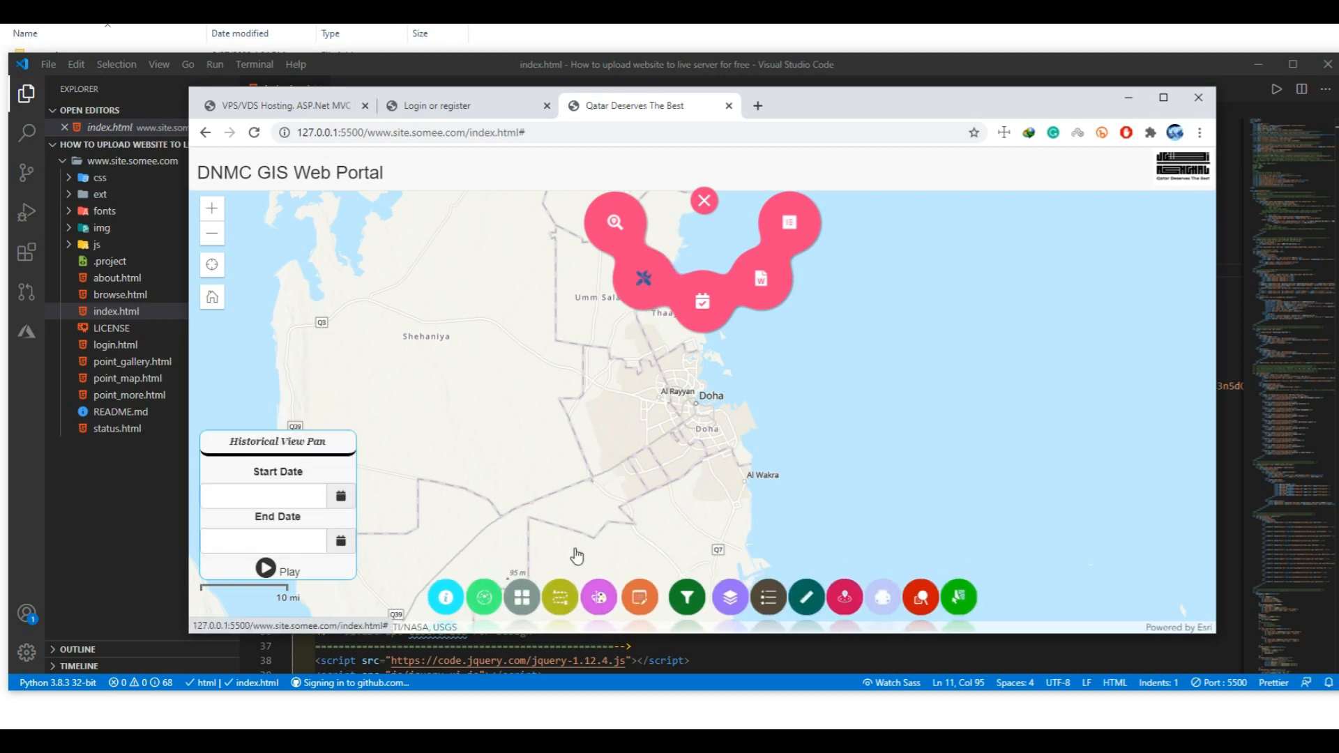
pyautogui.click(639, 272)
pyautogui.click(615, 223)
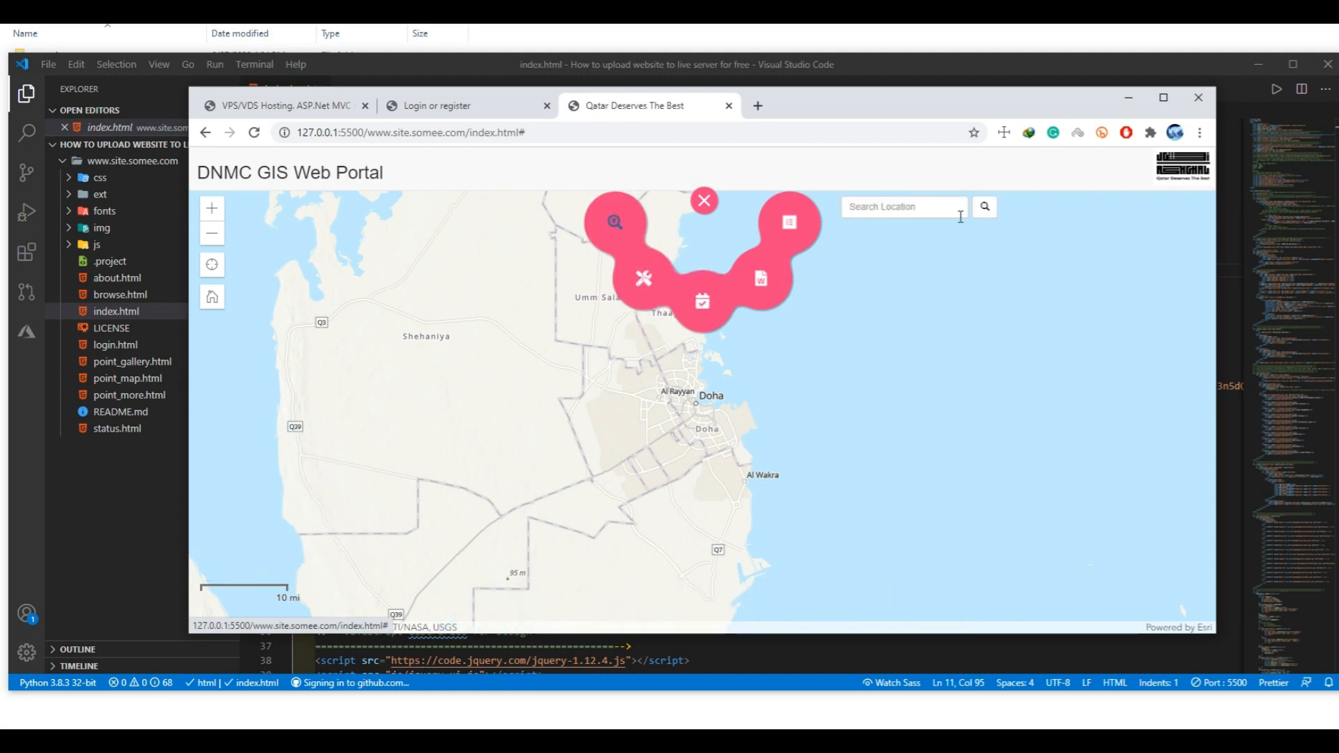
pyautogui.click(616, 224)
pyautogui.click(706, 202)
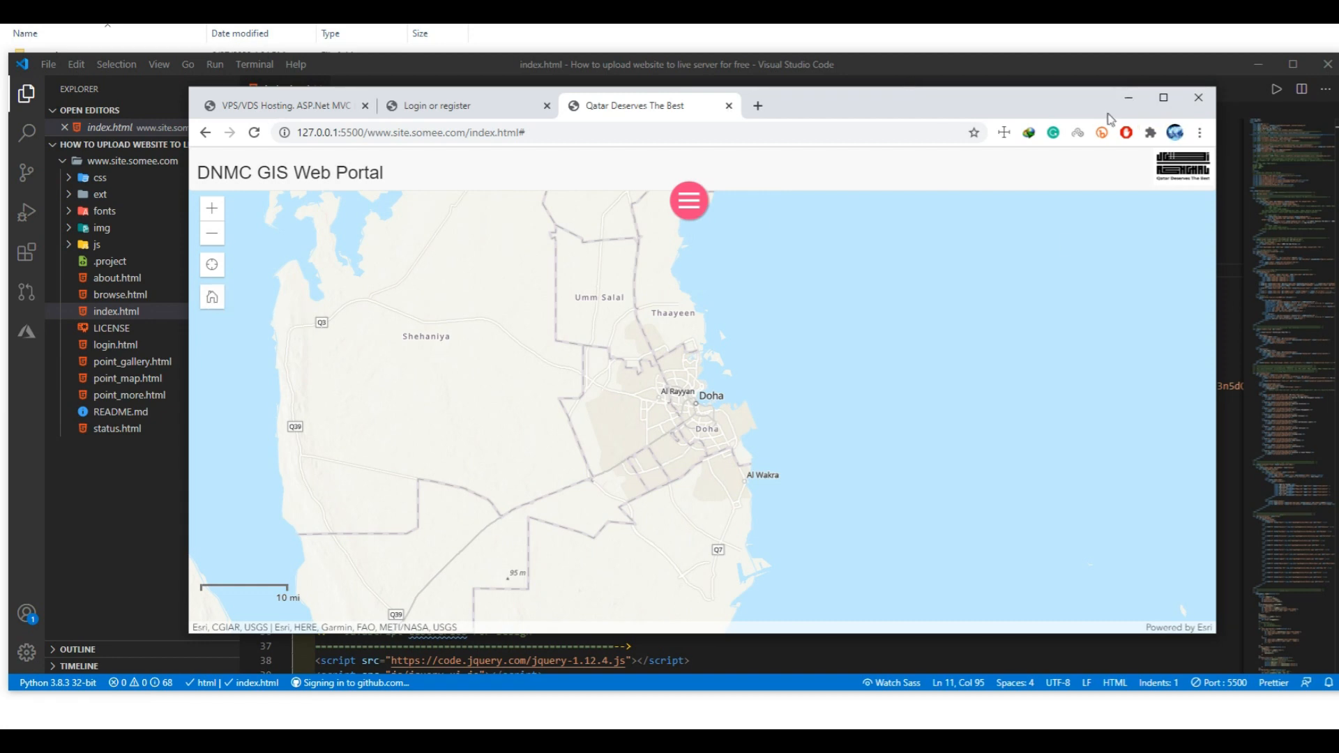
pyautogui.click(1128, 100)
pyautogui.click(1227, 687)
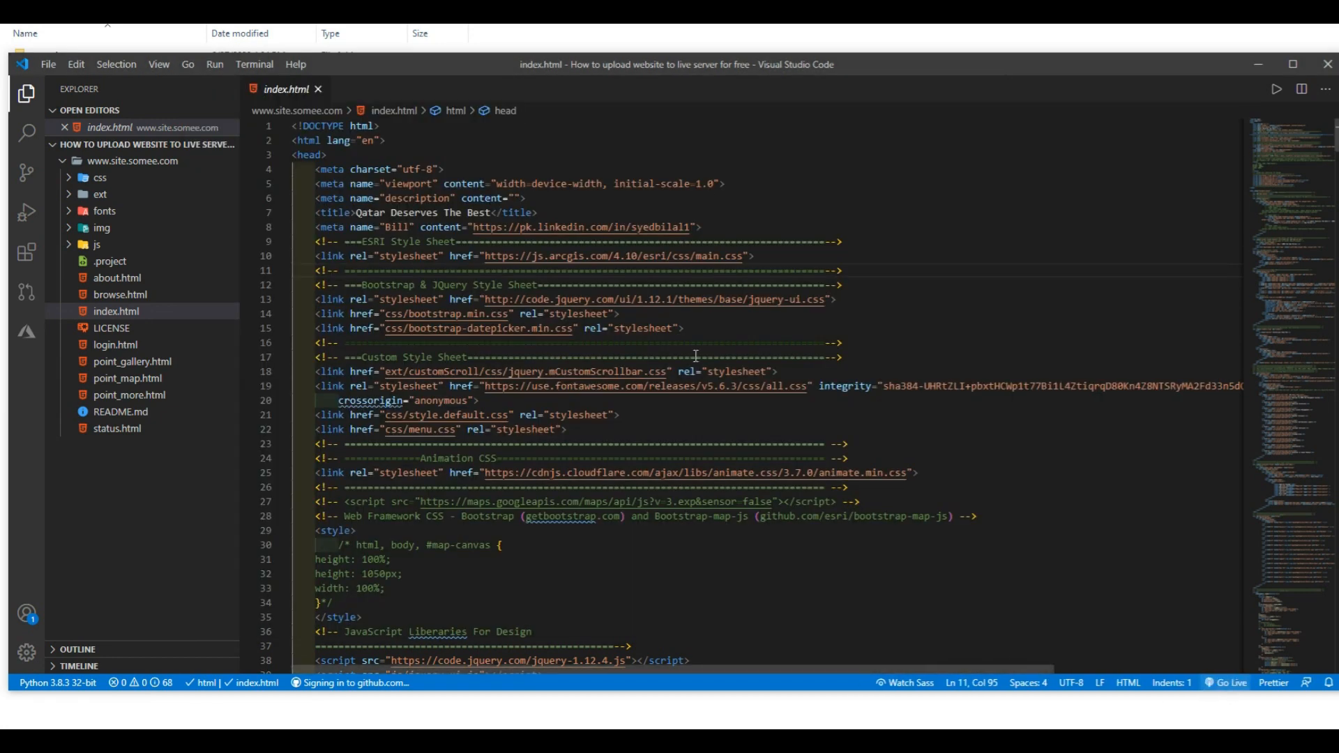
pyautogui.click(66, 161)
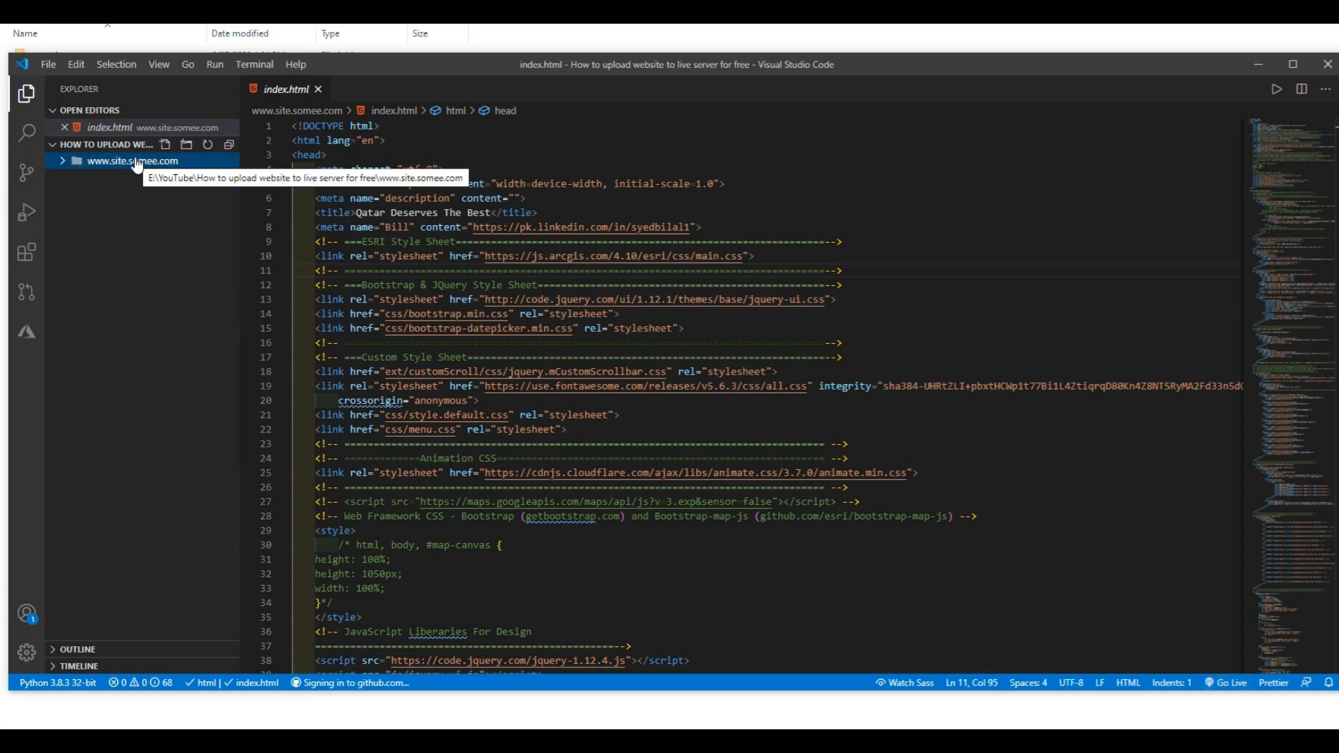
# - Switch back to the browser and look through the Somee.com home page down to its user's area links
pyautogui.hotkey('alt', 'Tab')
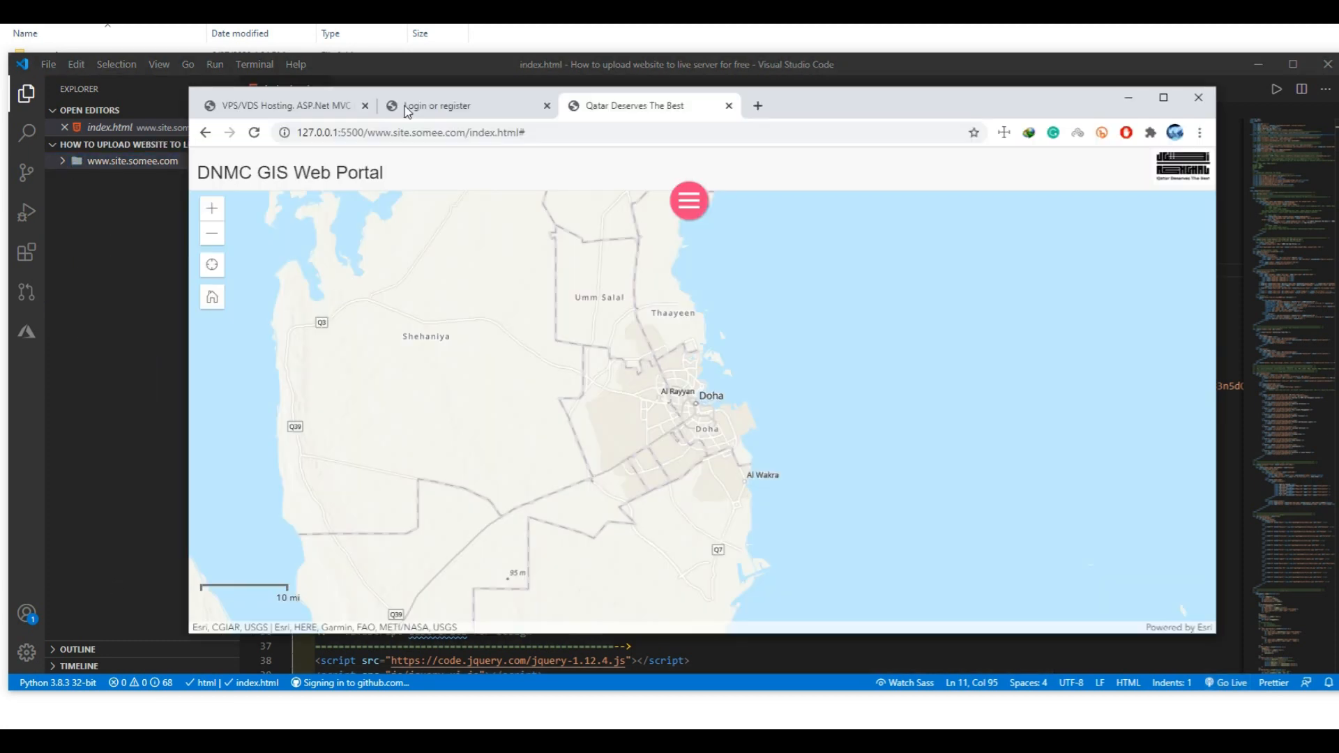
pyautogui.click(264, 111)
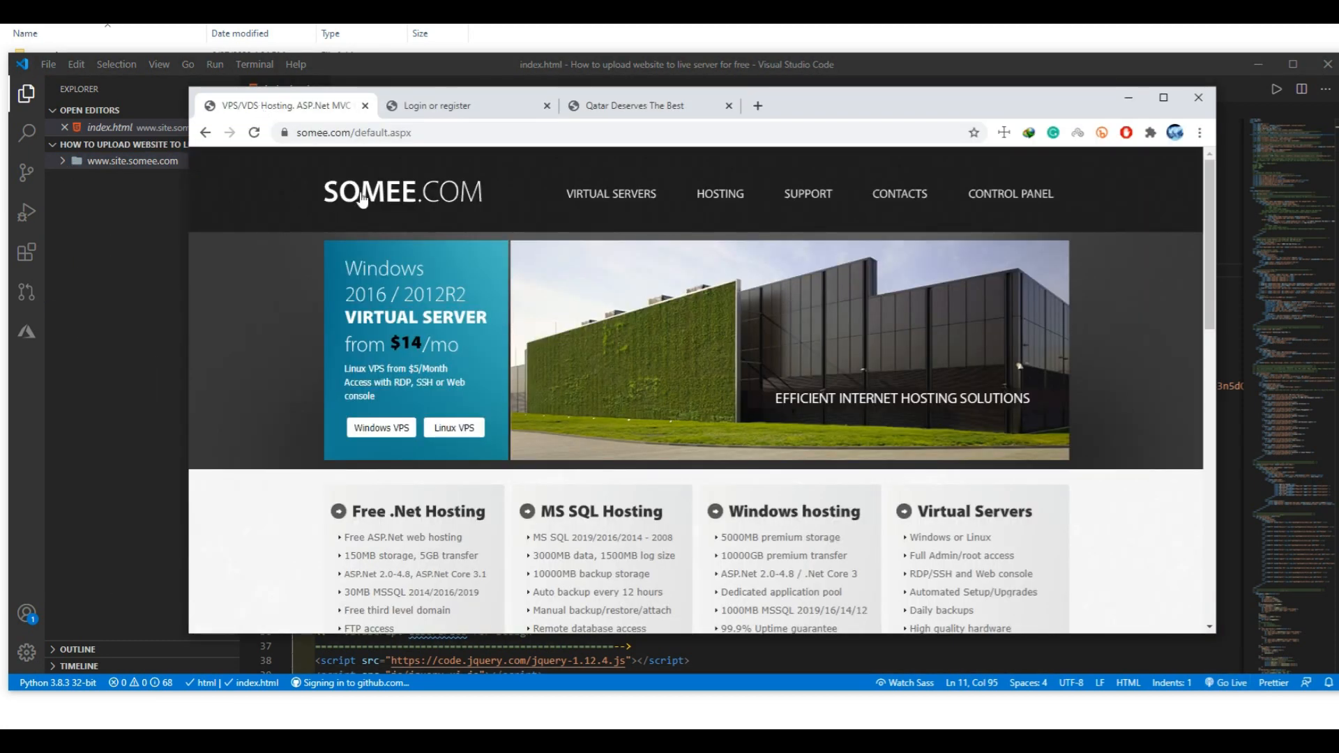
pyautogui.scroll(-10, 499, 256)
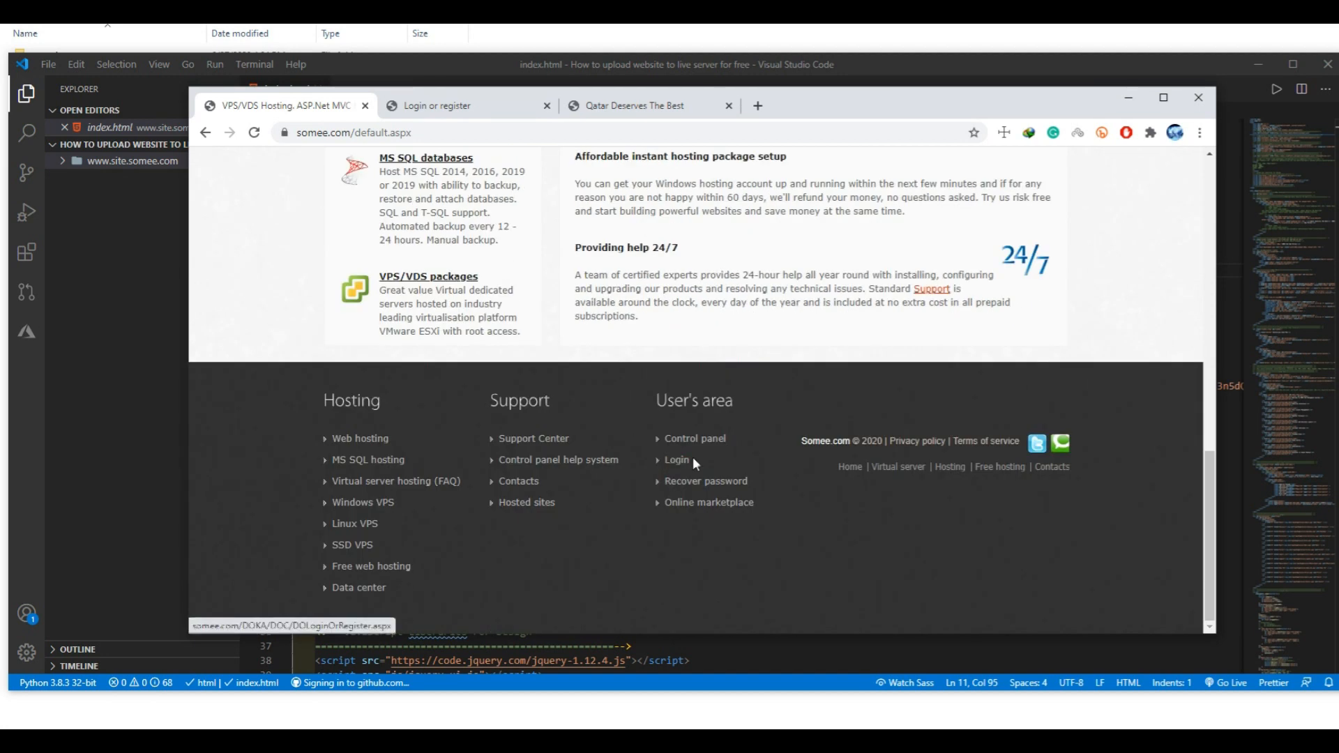
# - Start a new account registration from the Somee.com login page and order the Free hosting package in the online marketplace
pyautogui.click(462, 105)
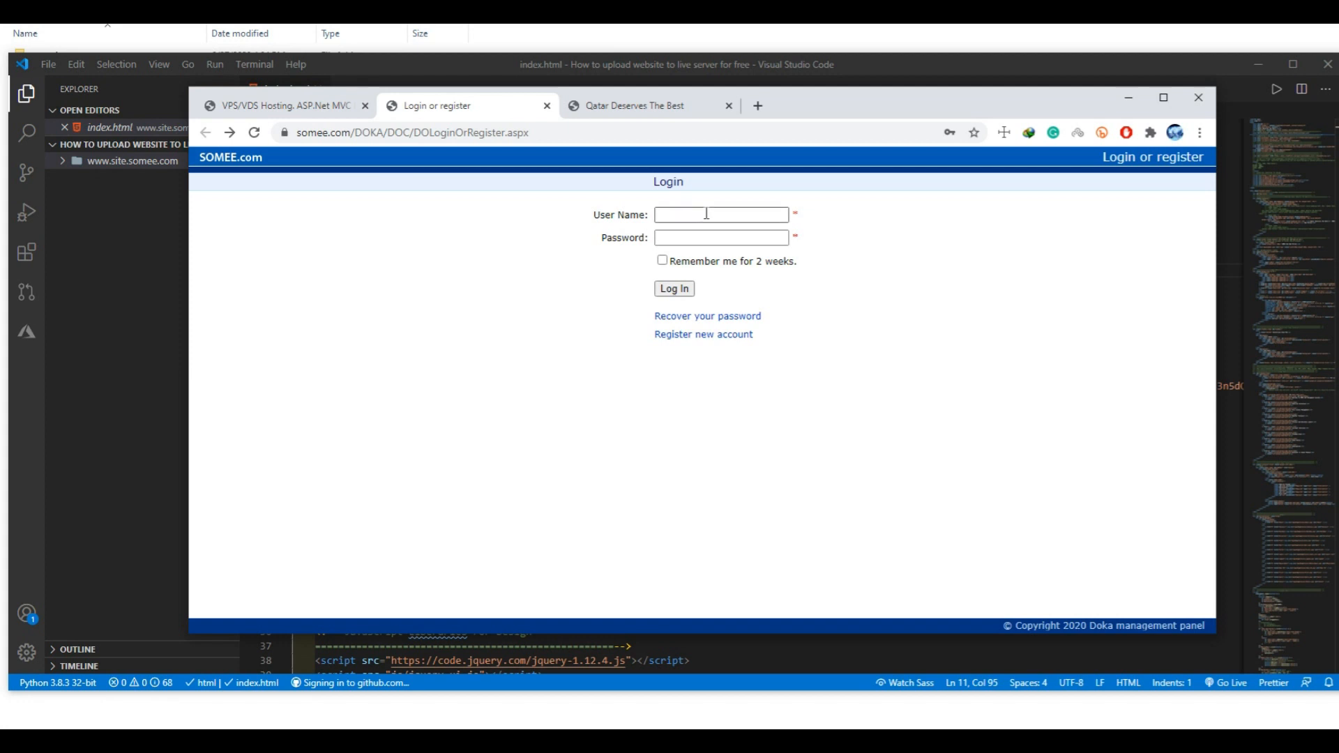
pyautogui.click(727, 338)
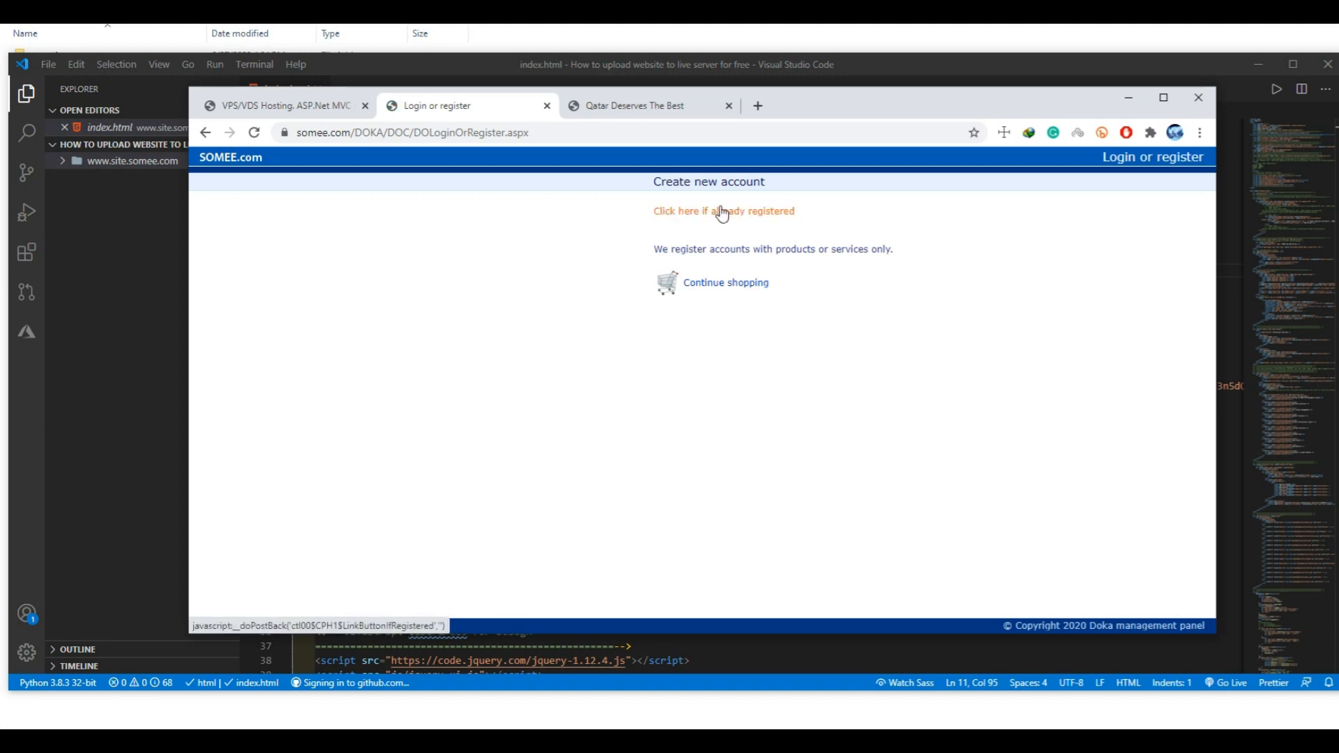
pyautogui.click(711, 287)
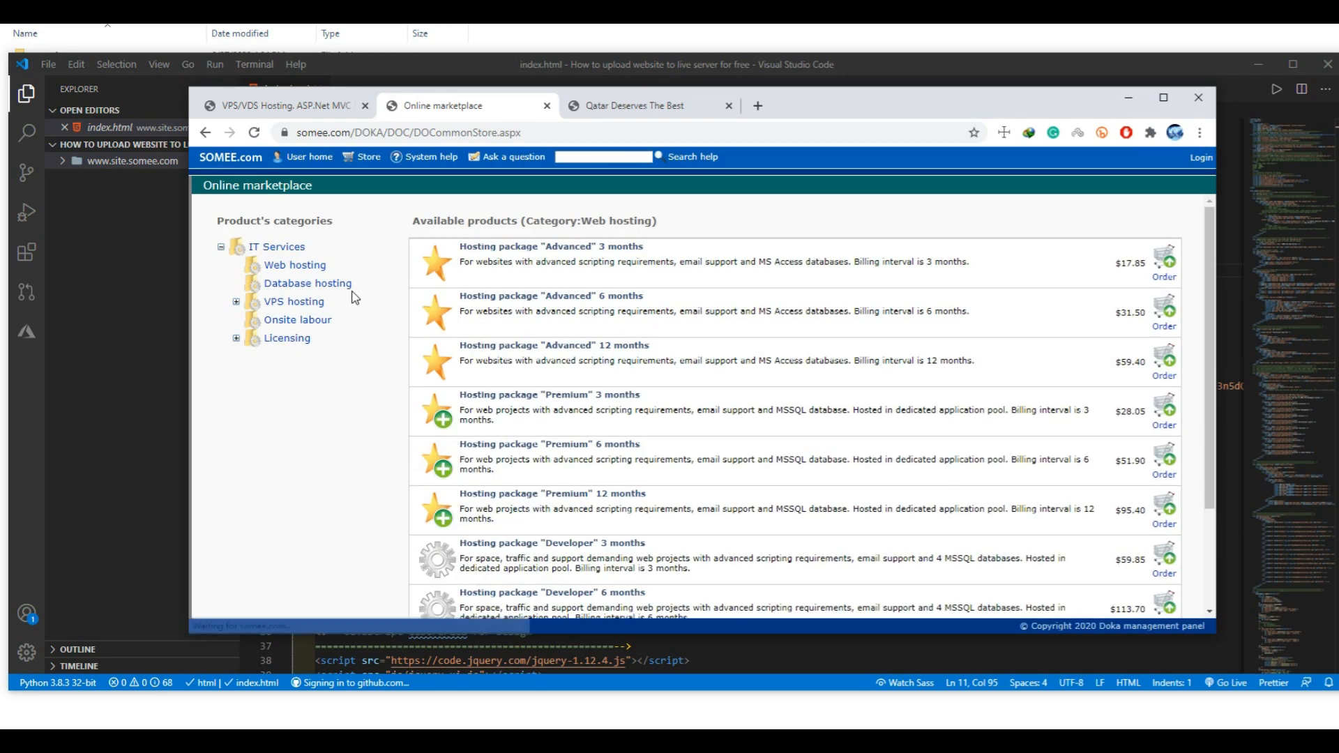
pyautogui.scroll(-3, 1089, 270)
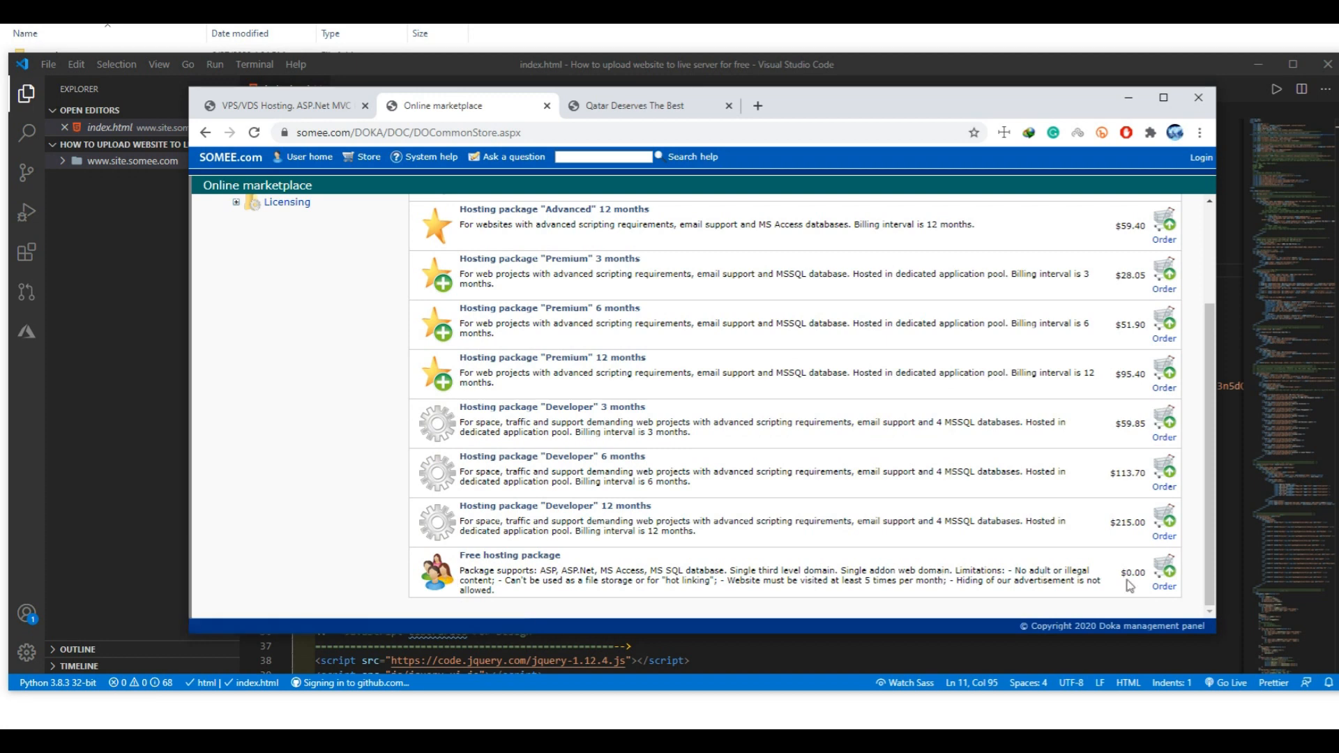
pyautogui.click(1168, 589)
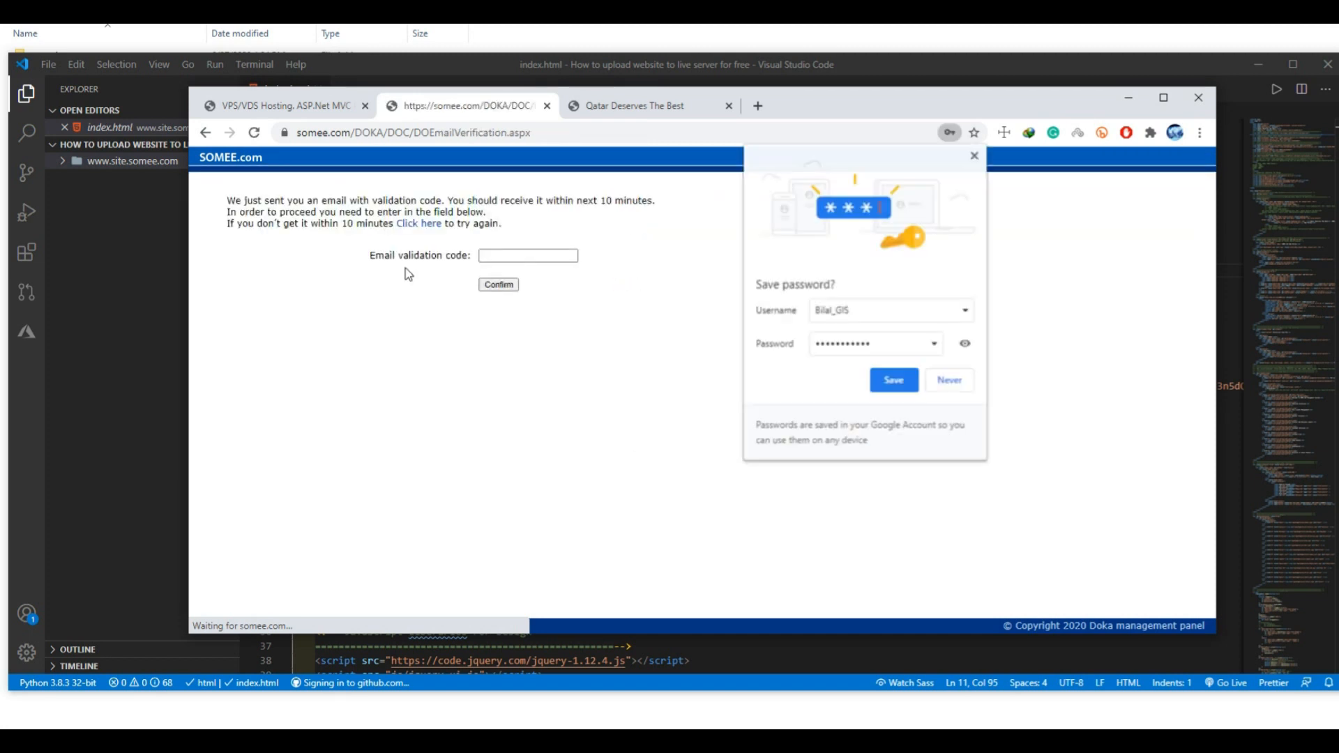
# - Decline saving the account password in the browser and confirm the account with the email validation code
pyautogui.click(964, 385)
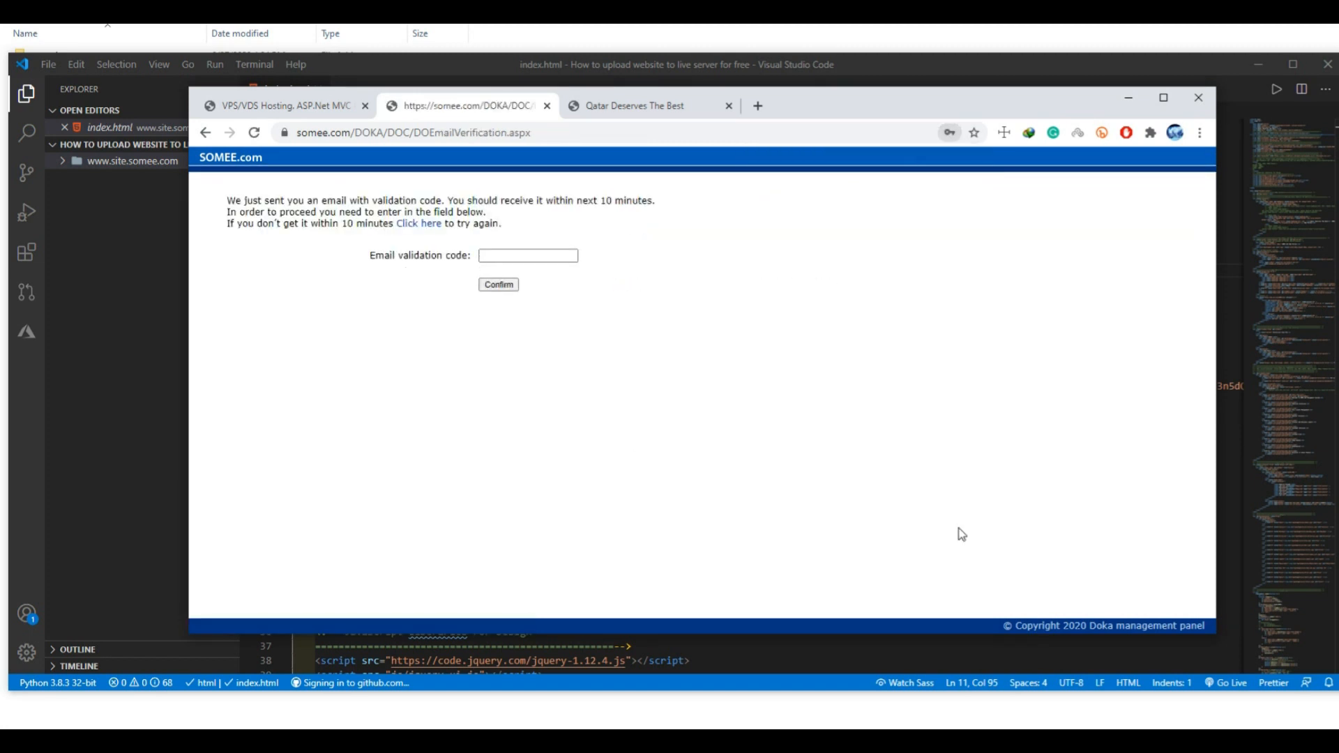
pyautogui.click(548, 255)
pyautogui.hotkey('ctrl', 'v')
pyautogui.click(498, 285)
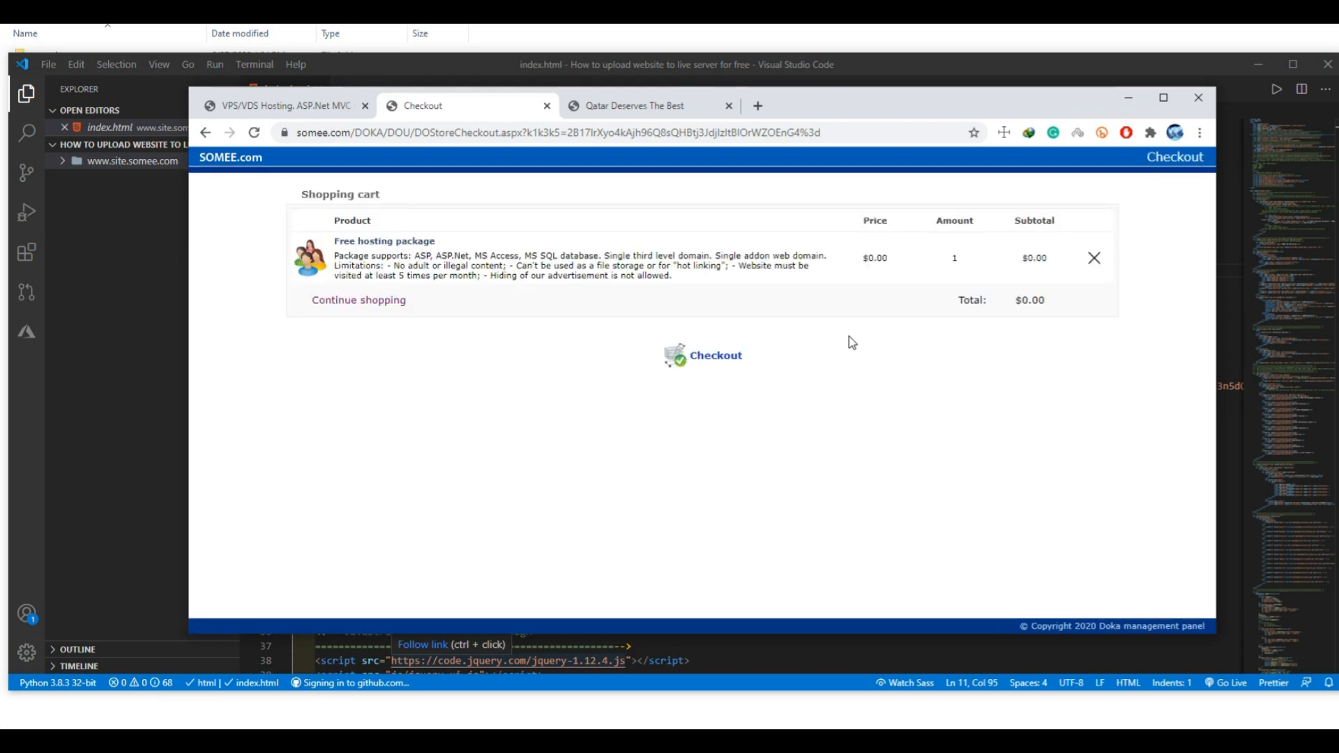
# - Check out the free hosting package and enter GIS_dashboard as the new website's site name
pyautogui.click(711, 363)
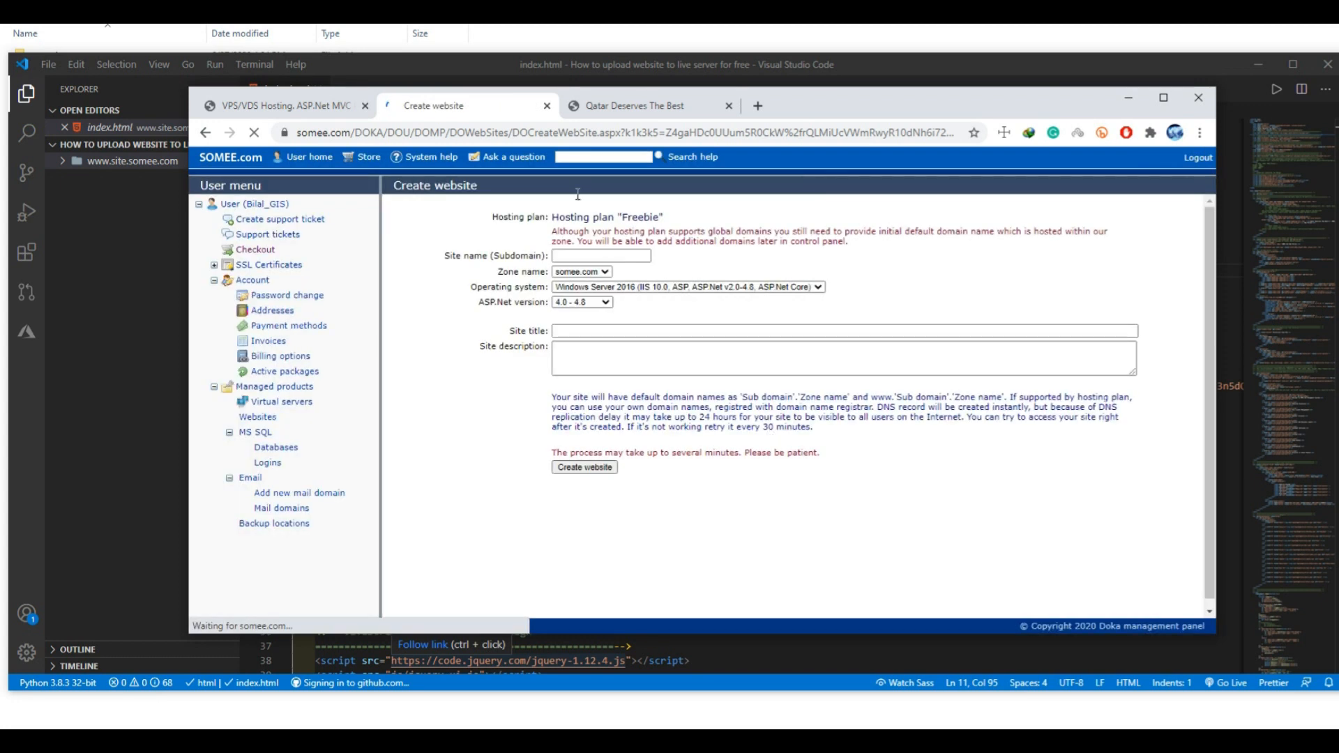
pyautogui.click(631, 255)
pyautogui.write('GIS')
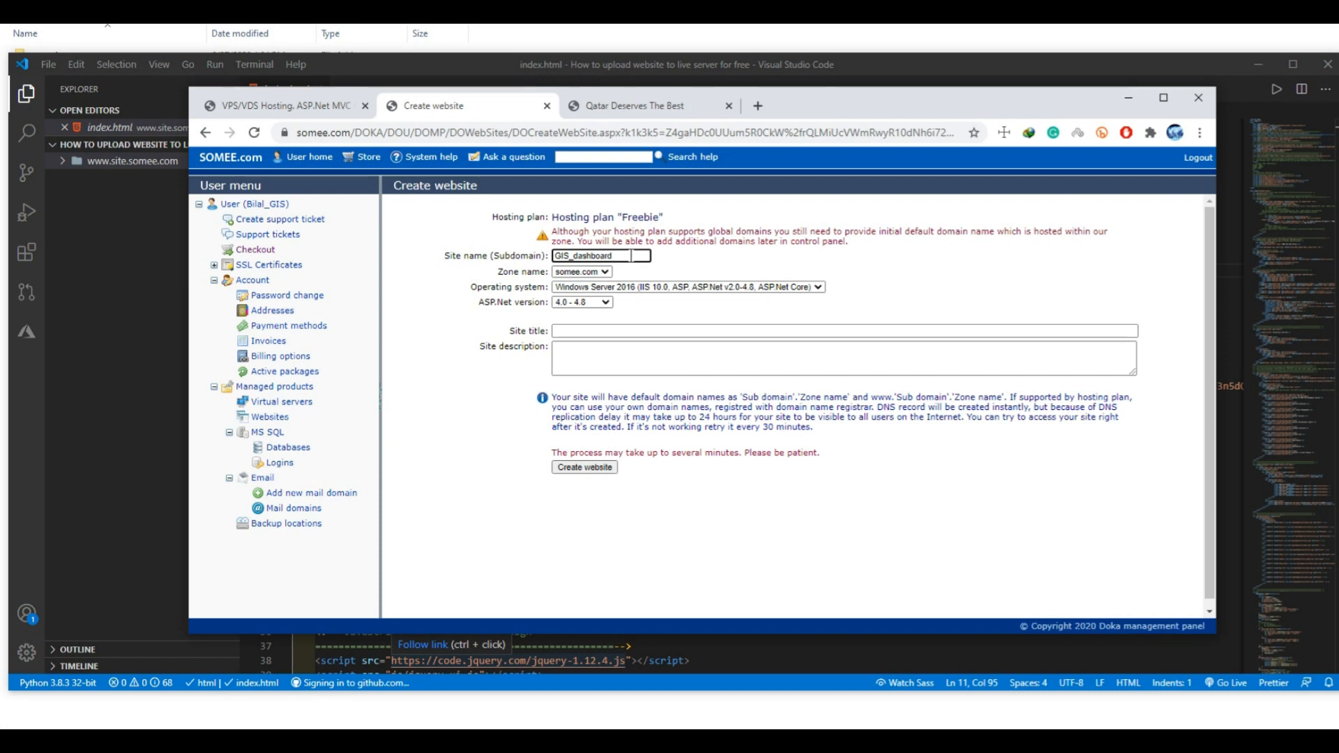
pyautogui.write('_dashboard')
# - Keep Windows Server 2016 and ASP.Net version 4.0 - 4.8 for the website, and set its title to Dashboard
pyautogui.click(776, 286)
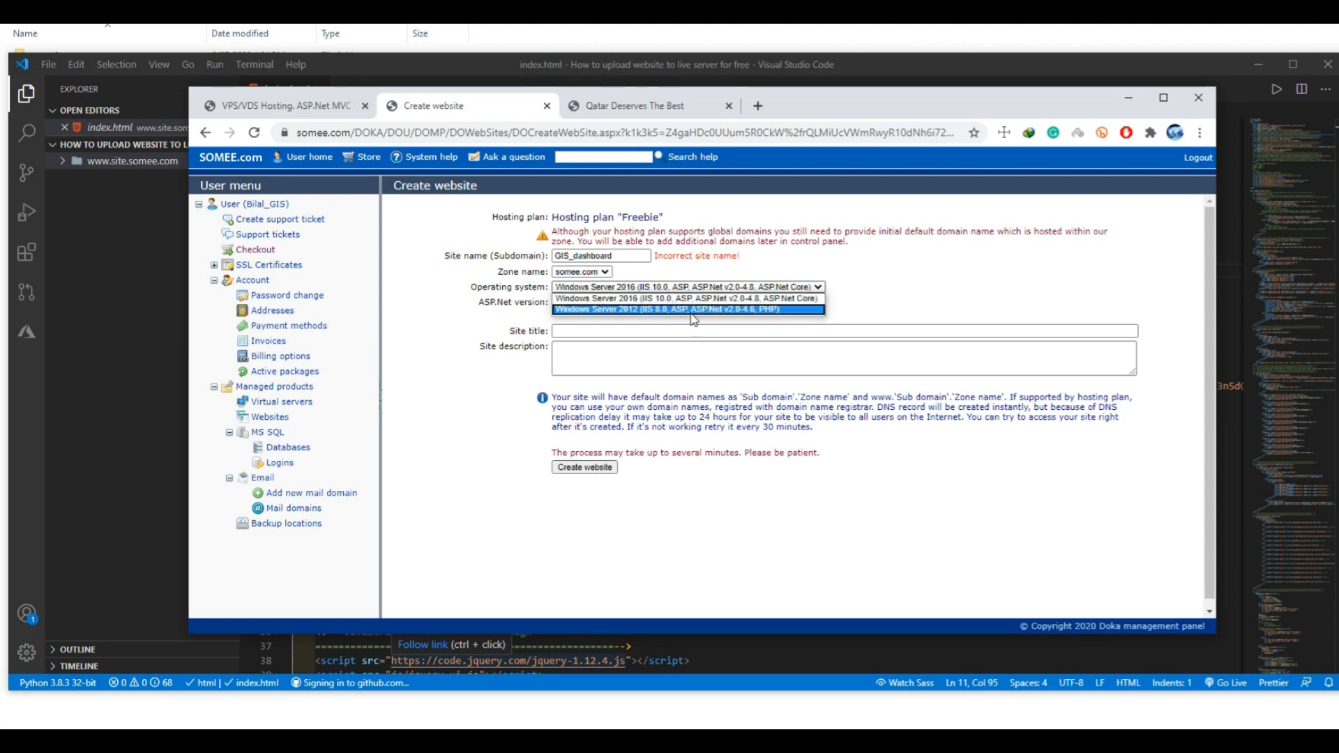
pyautogui.click(802, 302)
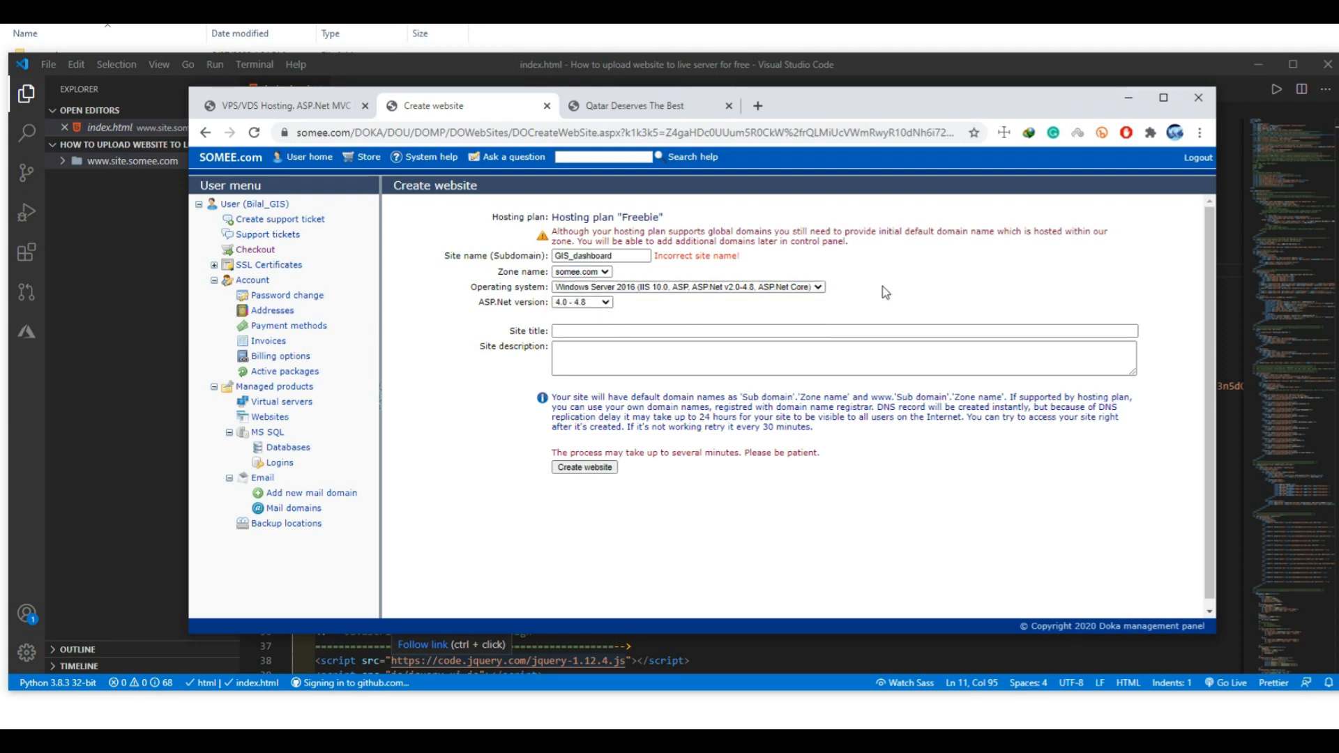
pyautogui.click(598, 304)
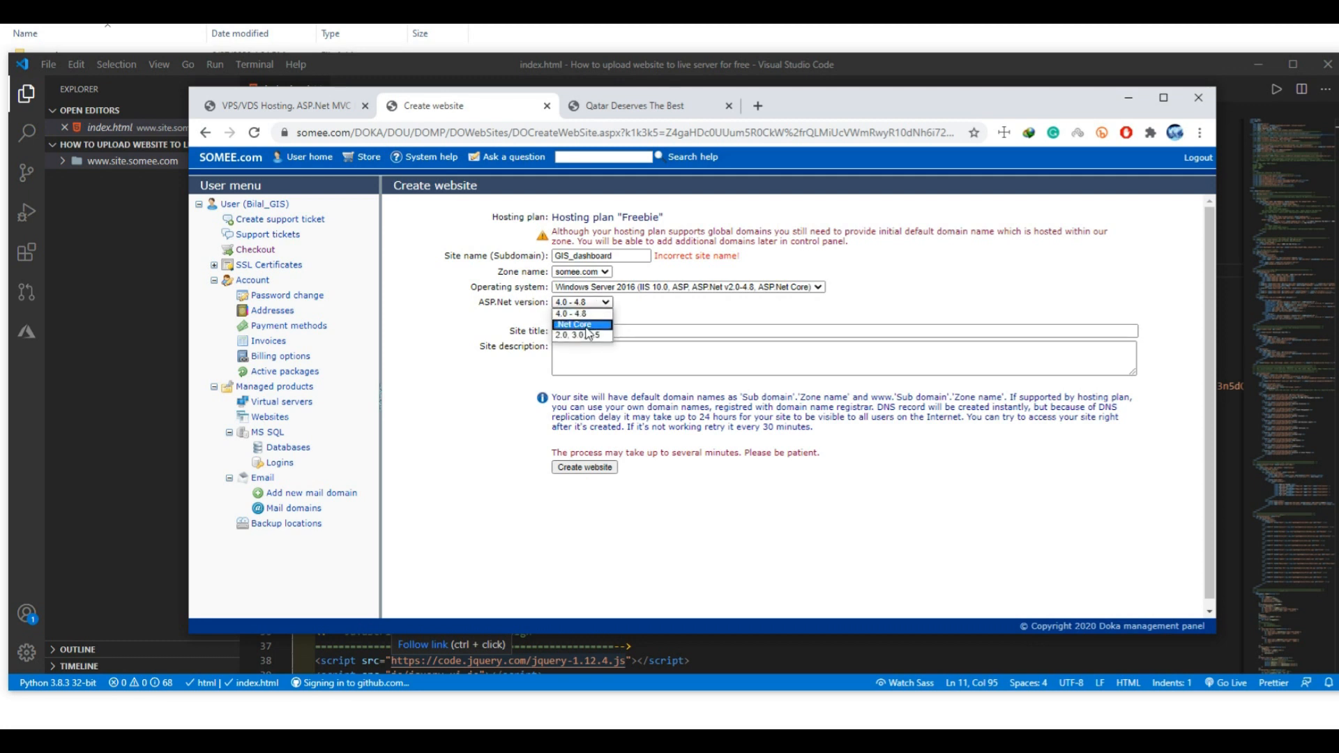
pyautogui.click(589, 314)
pyautogui.click(578, 331)
pyautogui.click(585, 359)
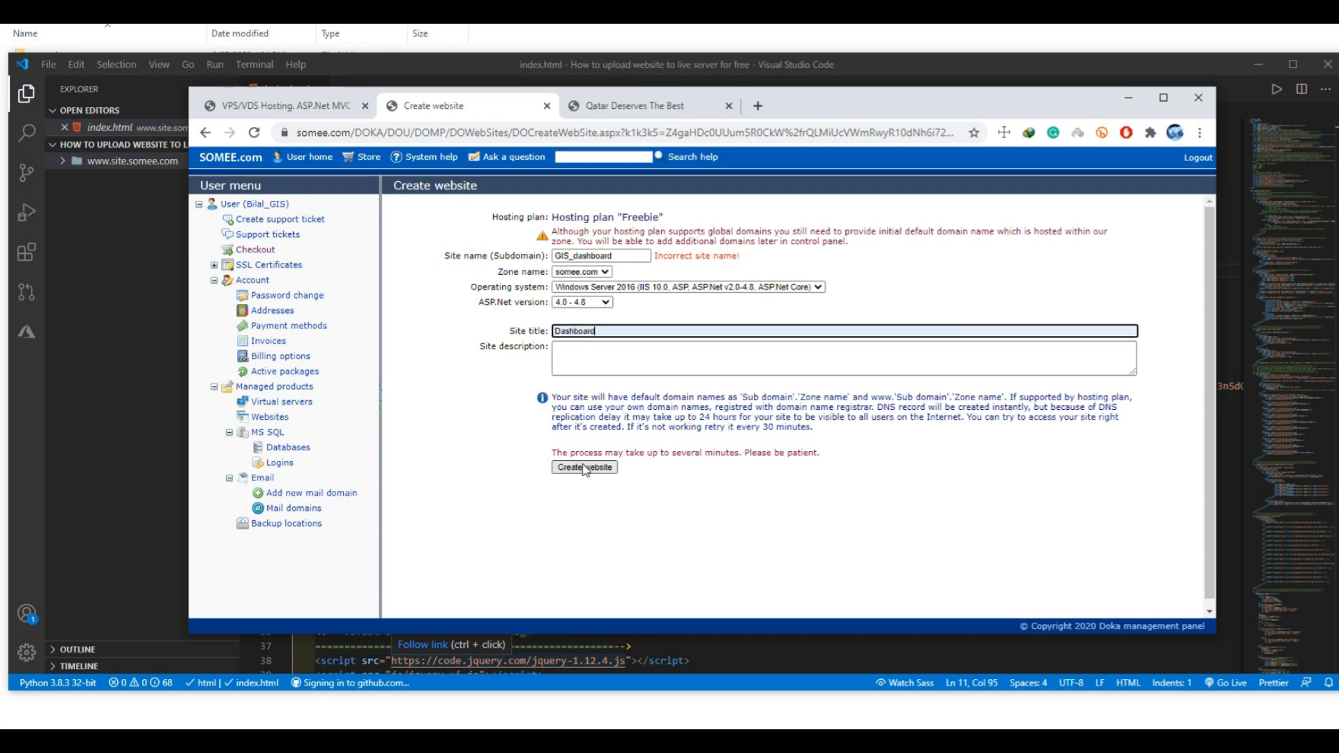
# - Correct the site name to GISdashboard without the underscore and create the website
pyautogui.click(572, 256)
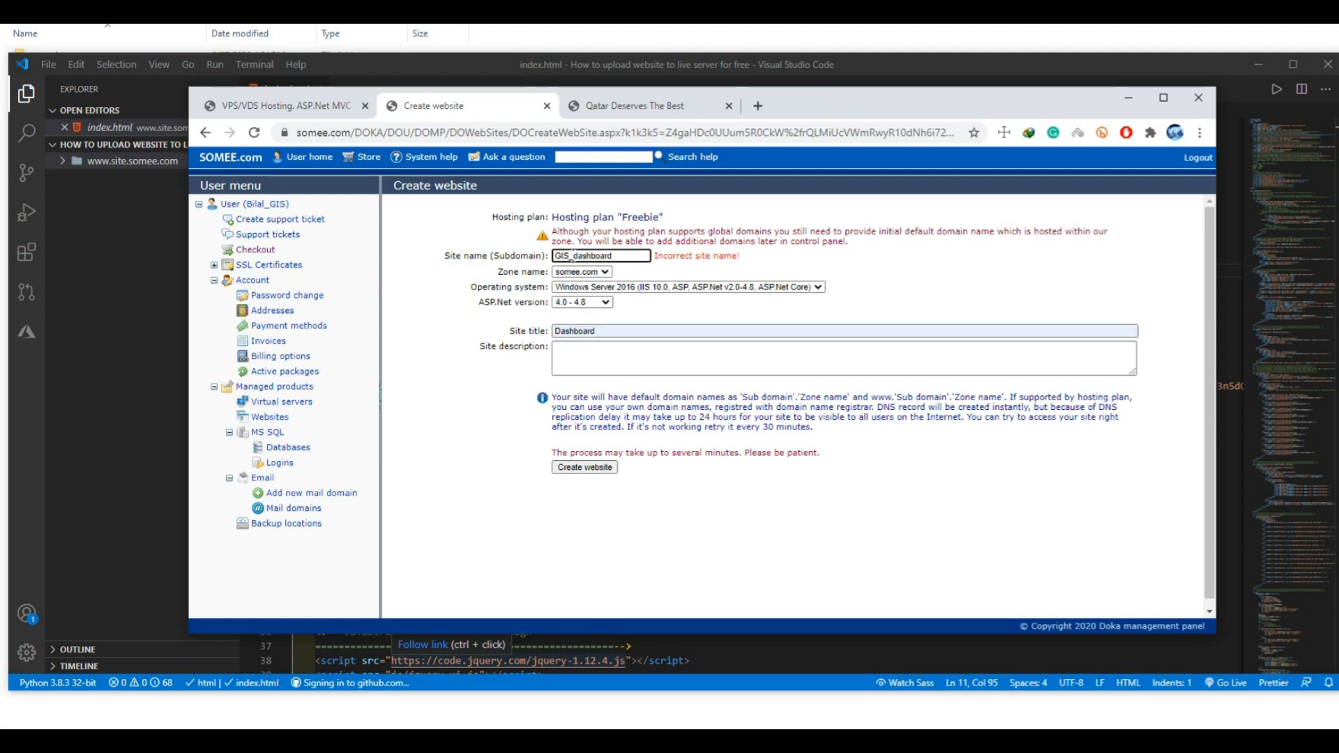
pyautogui.press('BackSpace')
pyautogui.click(590, 473)
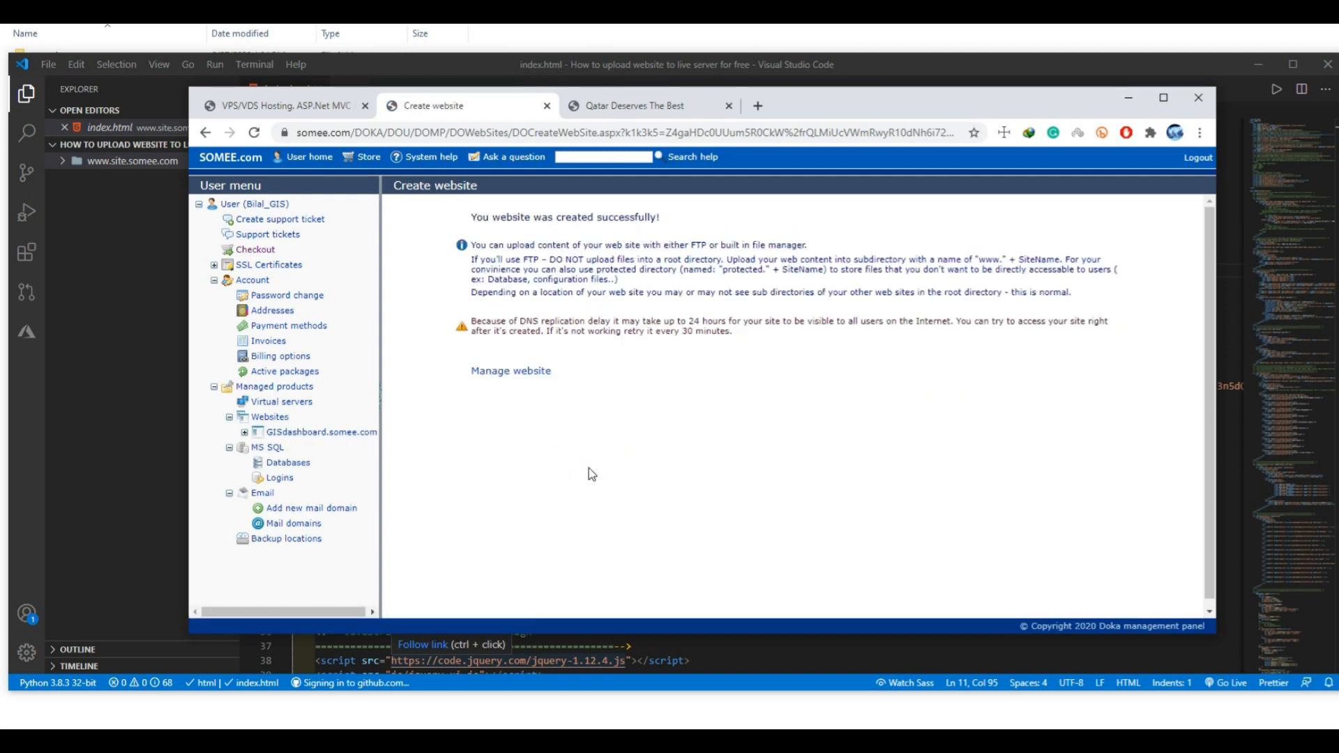
pyautogui.moveTo(466, 219); pyautogui.dragTo(691, 224)
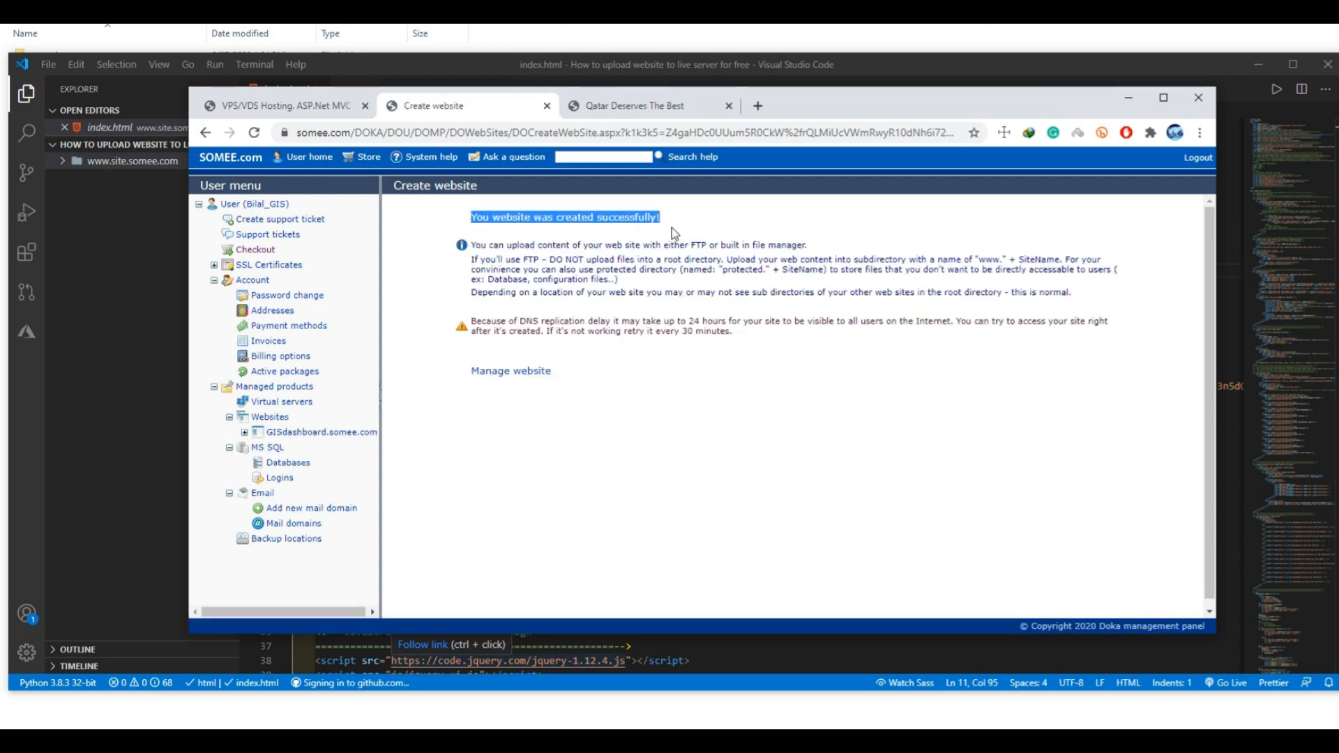
pyautogui.click(495, 371)
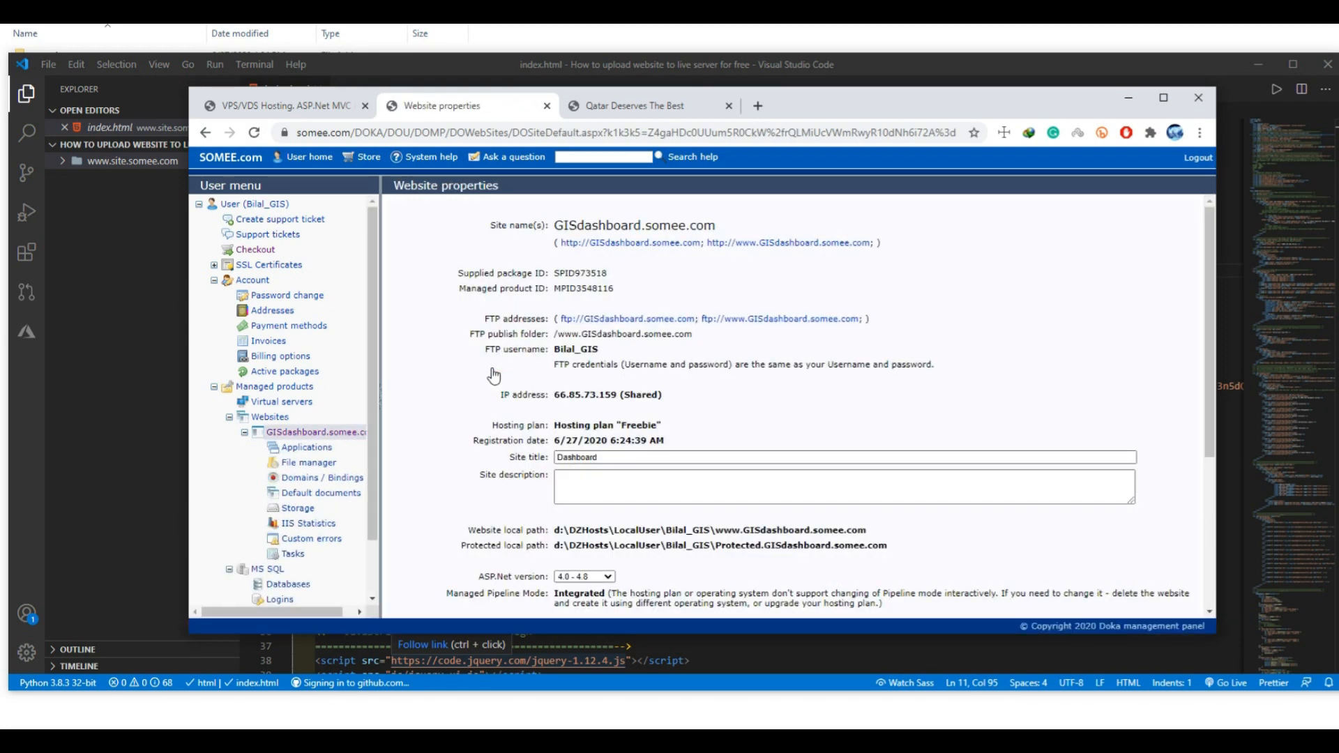
pyautogui.middleClick(791, 245)
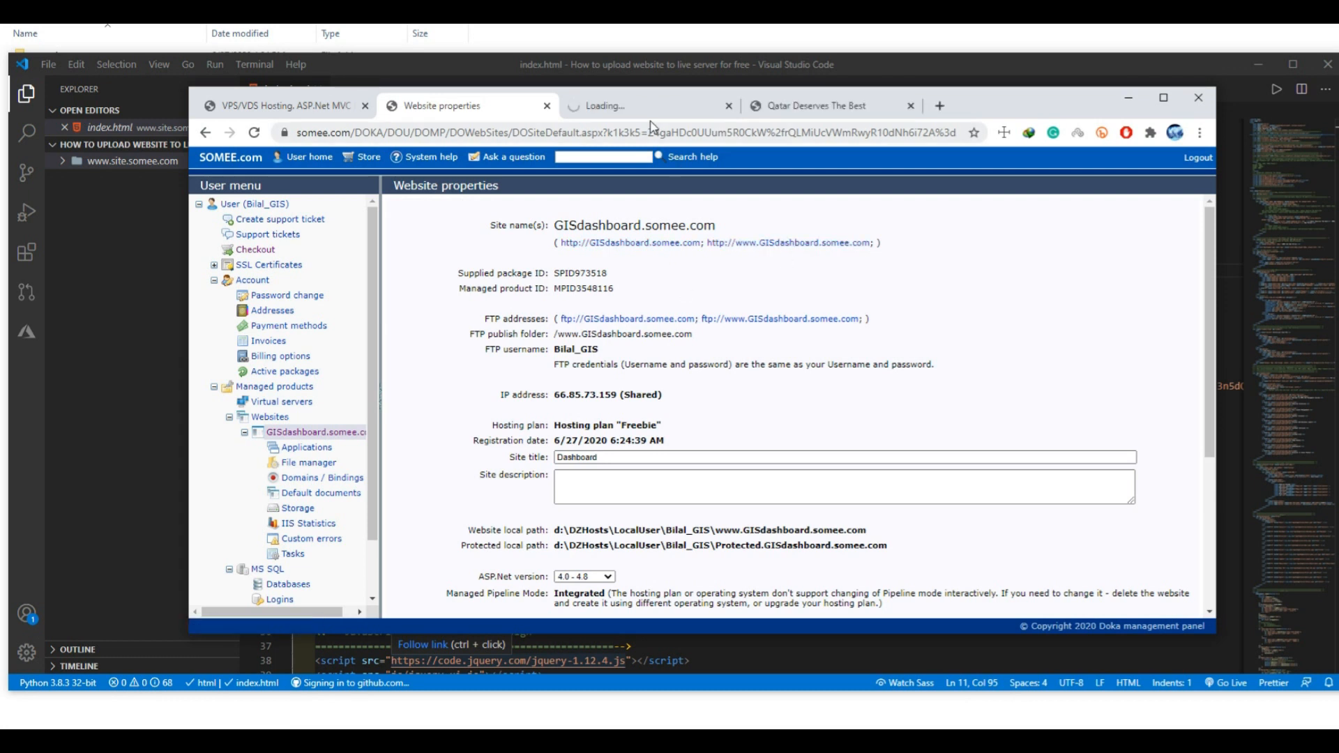
pyautogui.click(636, 108)
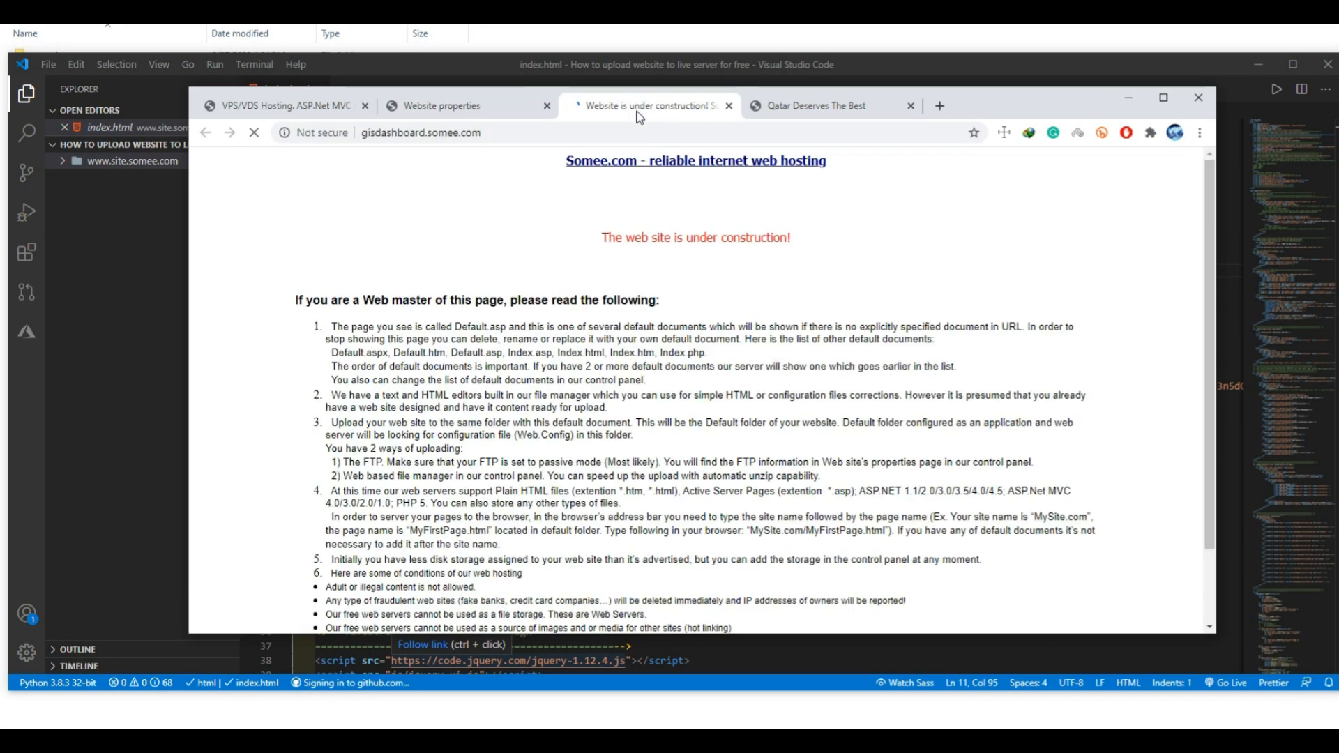
pyautogui.moveTo(600, 236); pyautogui.dragTo(857, 248)
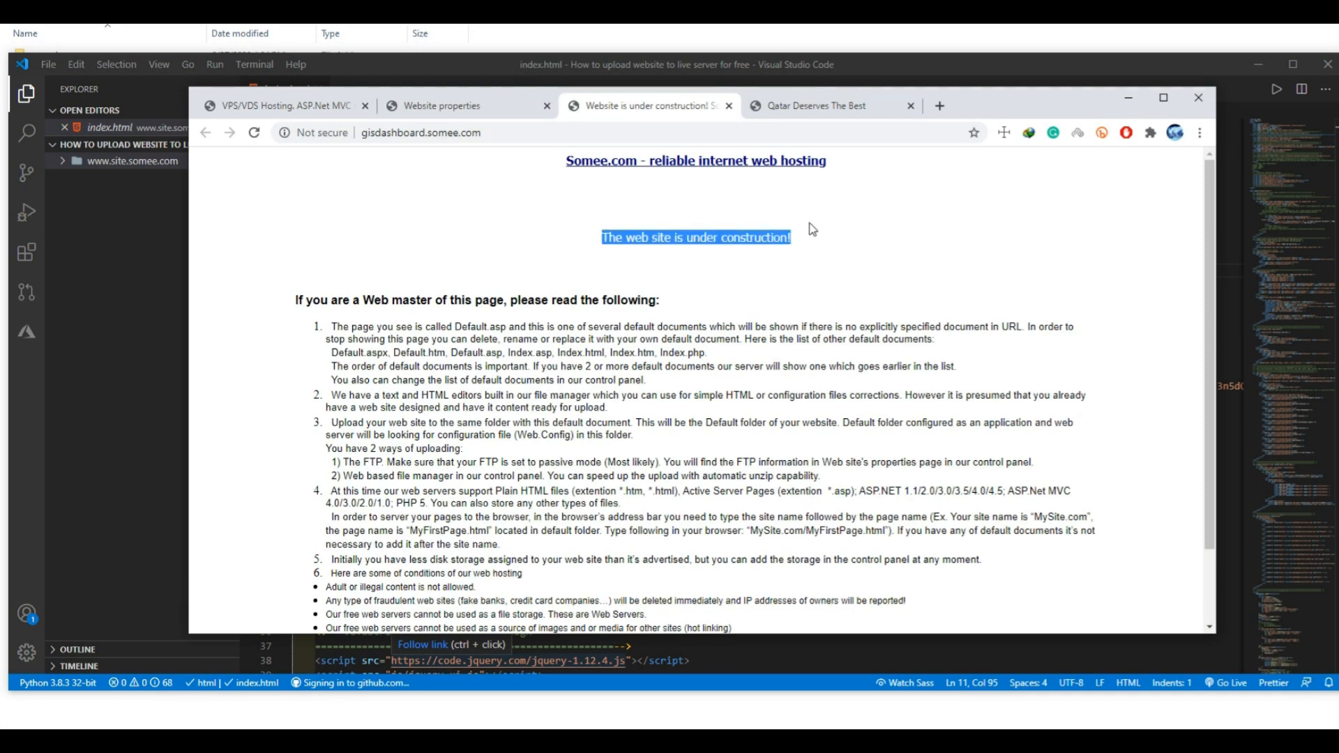
pyautogui.scroll(-2, 551, 322)
pyautogui.scroll(2, 380, 209)
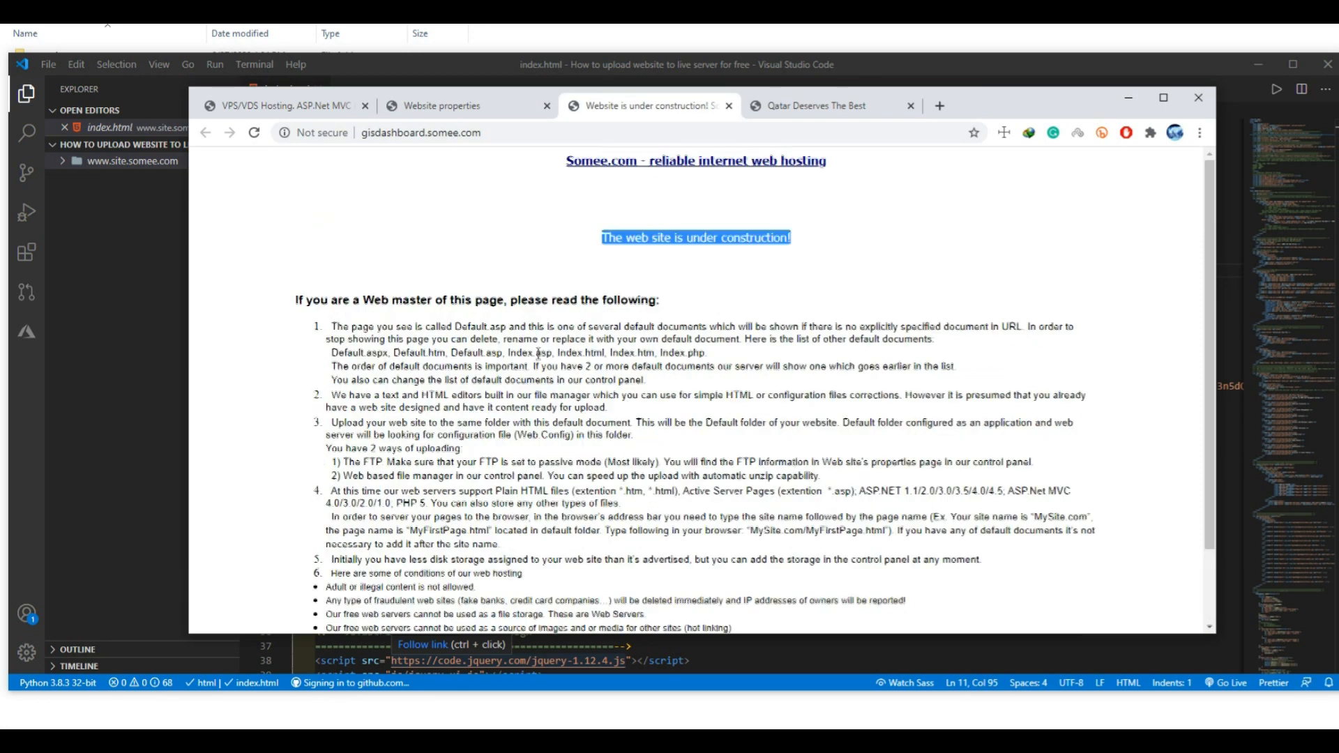
# - Return to the website properties, open the site's file manager and bring up its file upload form
pyautogui.click(444, 105)
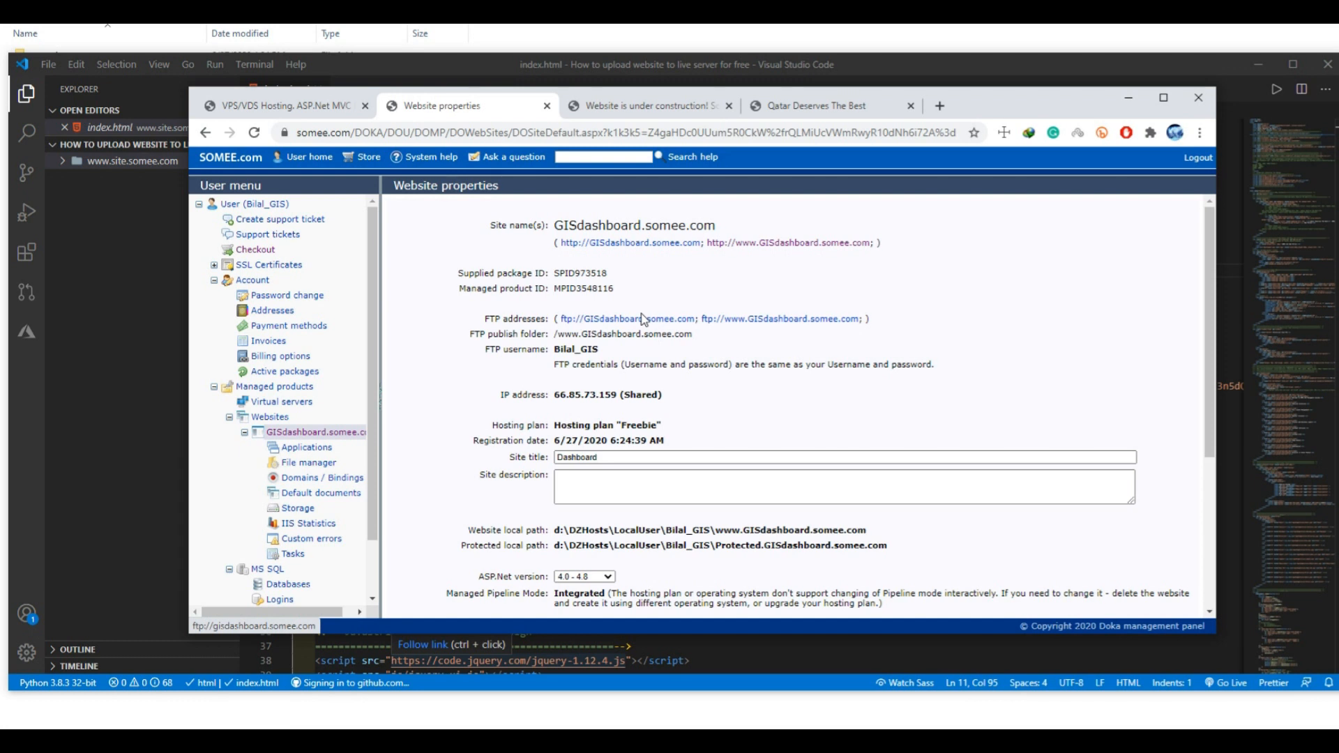
pyautogui.scroll(-1, 368, 292)
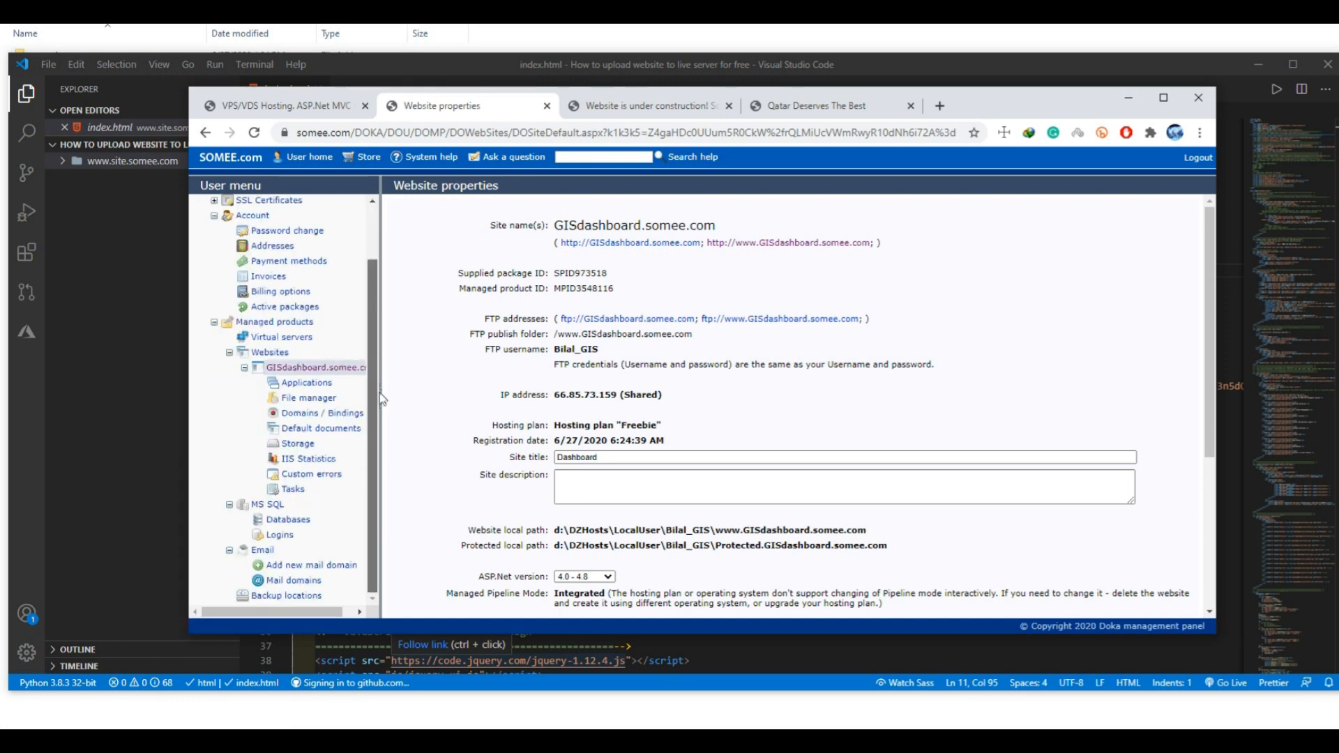
pyautogui.click(303, 402)
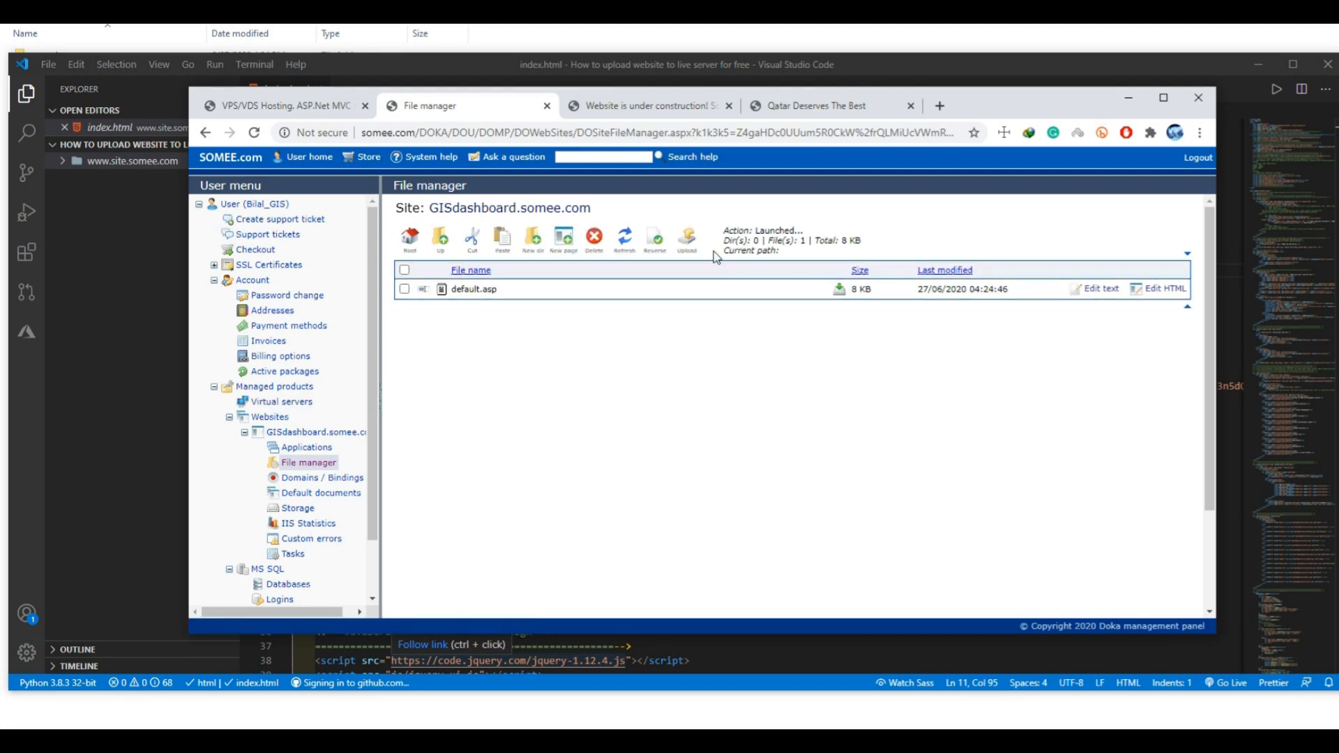
pyautogui.click(689, 241)
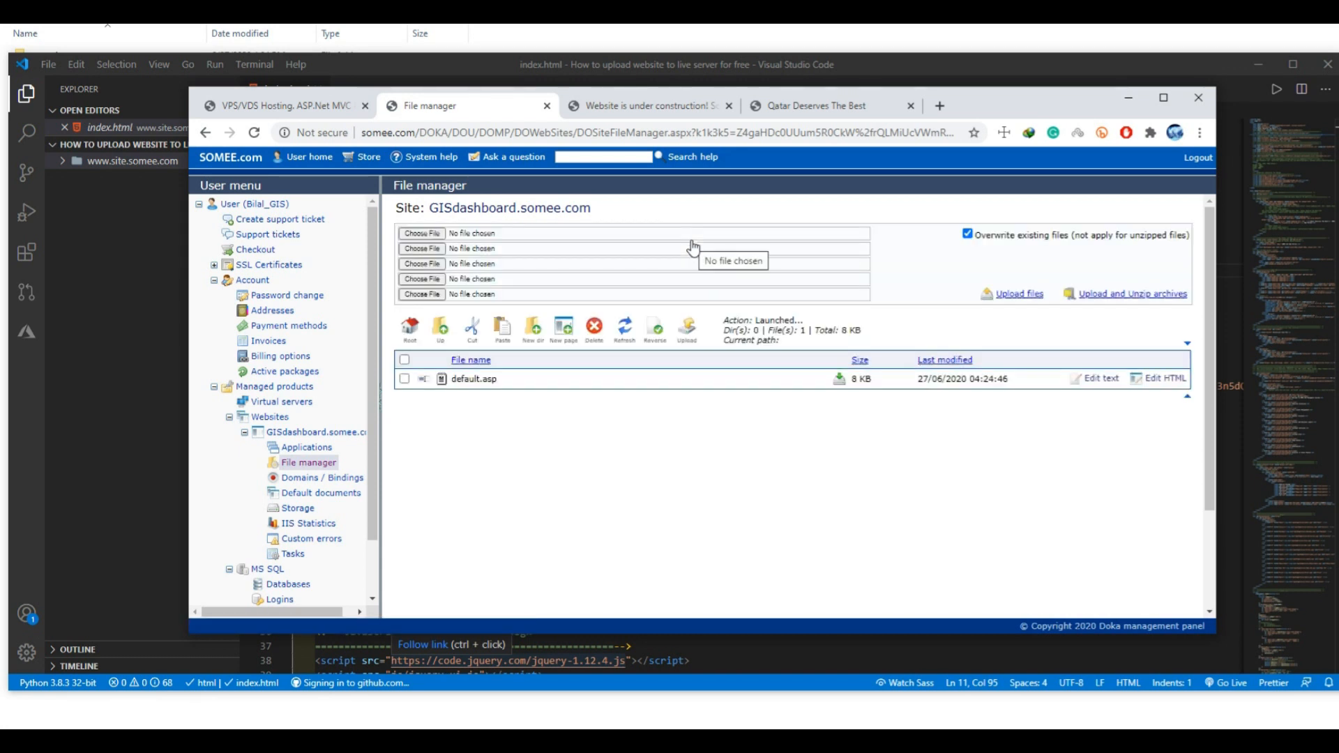
# - Compress the local site folder into a zip archive, keeping the name site
pyautogui.click(37, 49)
pyautogui.rightClick(49, 54)
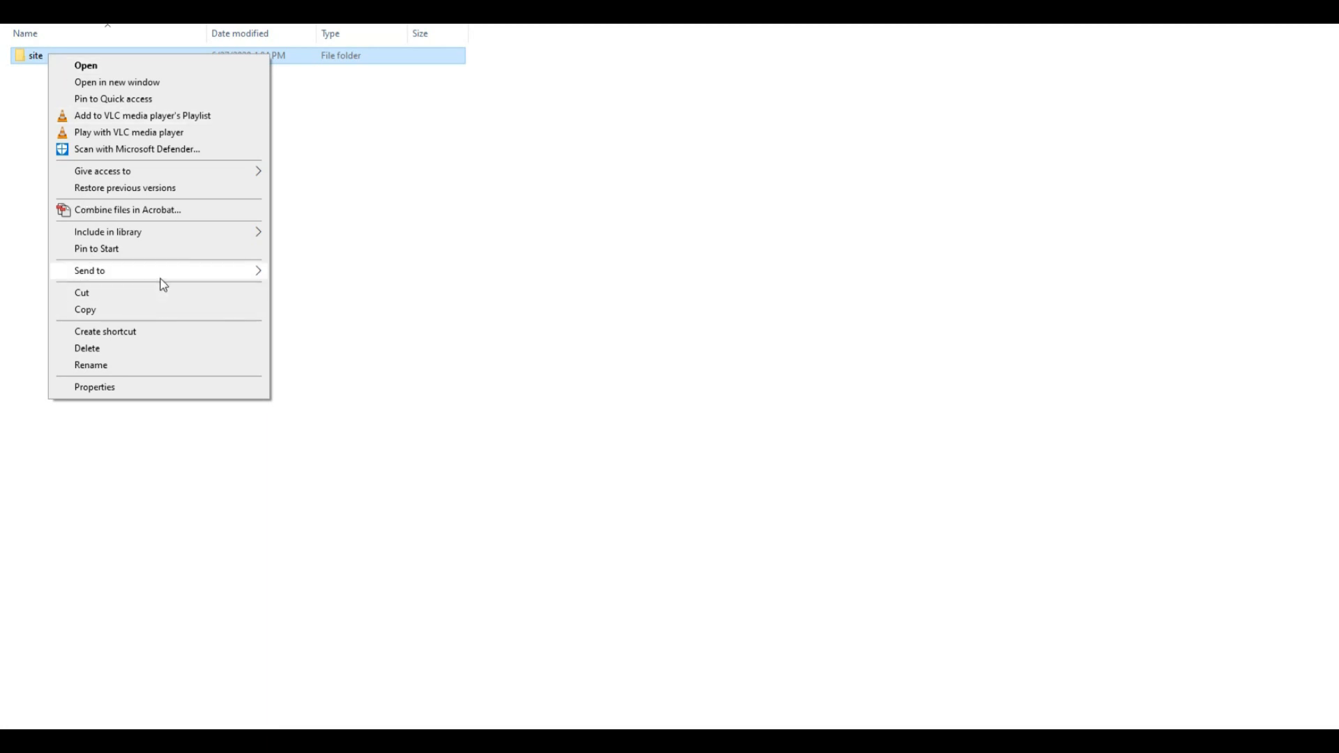
pyautogui.moveTo(160, 273)
pyautogui.click(317, 290)
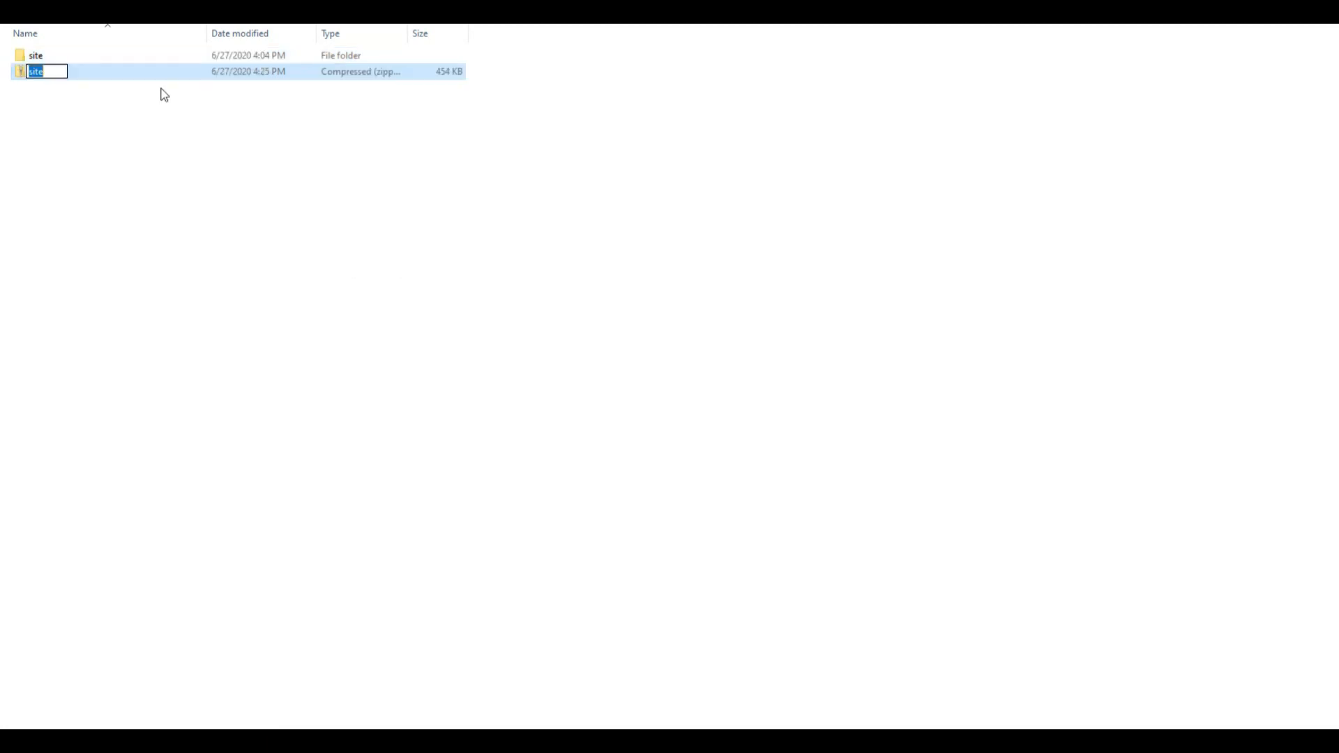
pyautogui.click(91, 89)
pyautogui.click(86, 73)
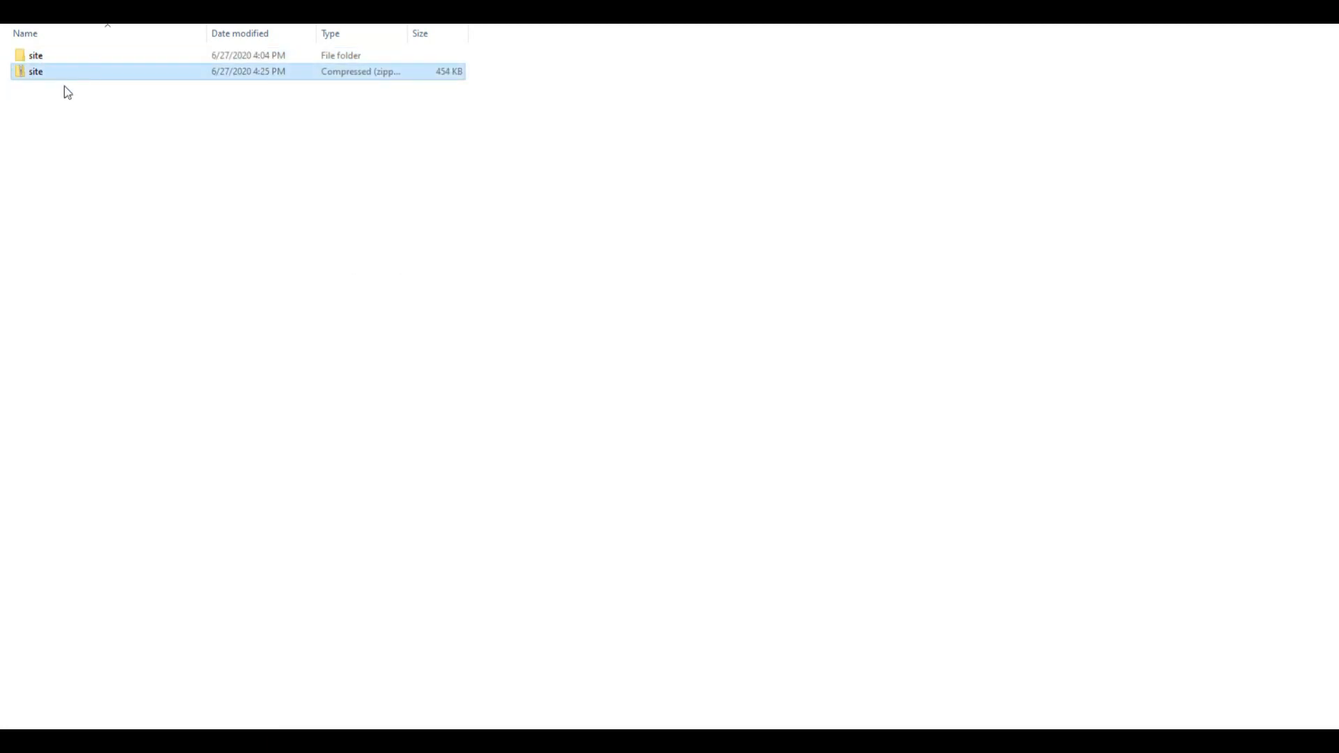
# - Return to the Somee file manager, choose site.zip as the first upload file, and upload and unzip it
pyautogui.hotkey('alt', 'Tab')
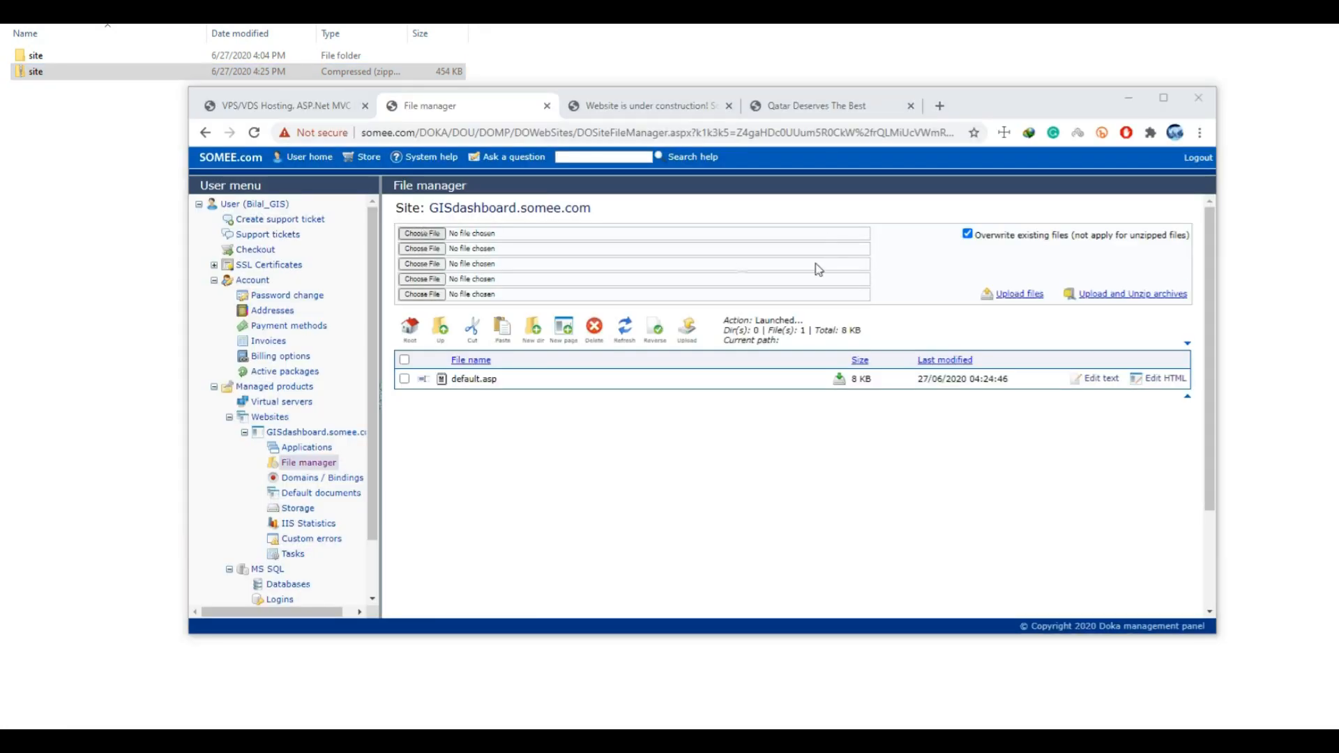
pyautogui.click(422, 234)
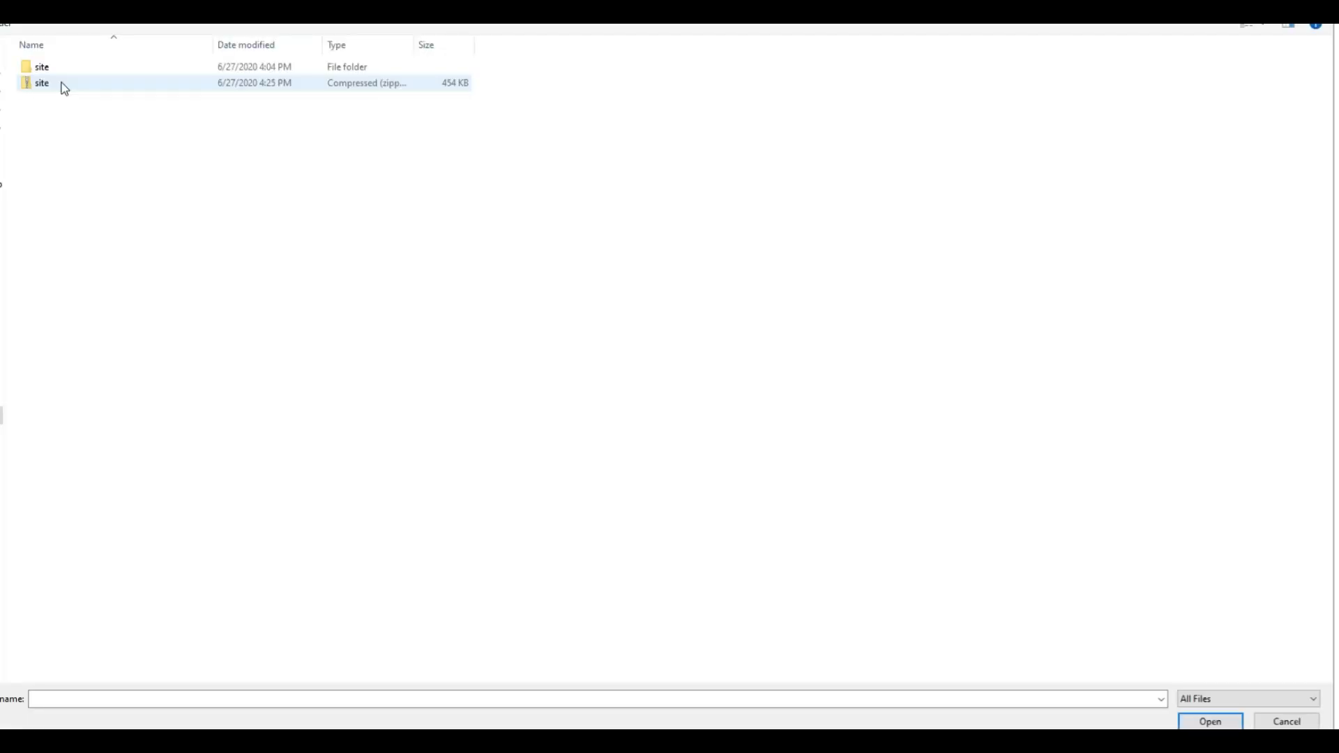
pyautogui.click(60, 82)
pyautogui.click(1210, 721)
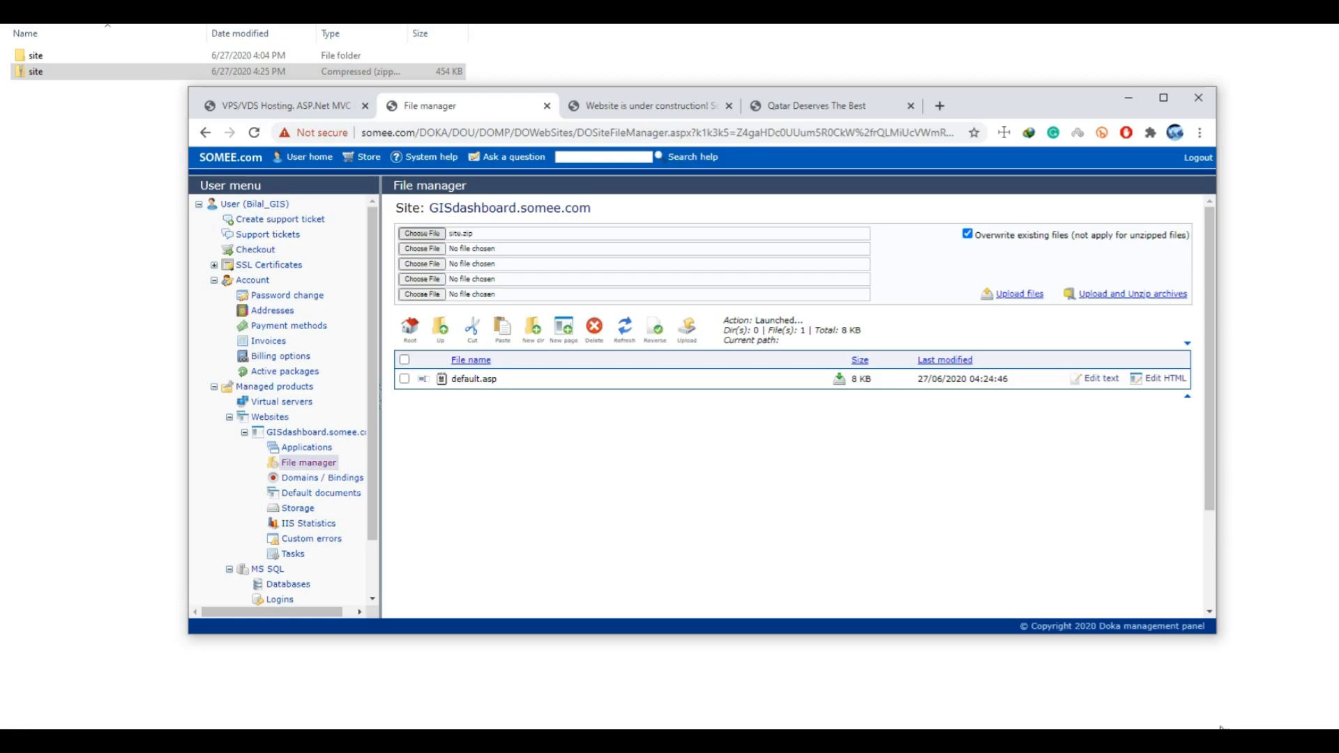
pyautogui.click(1106, 296)
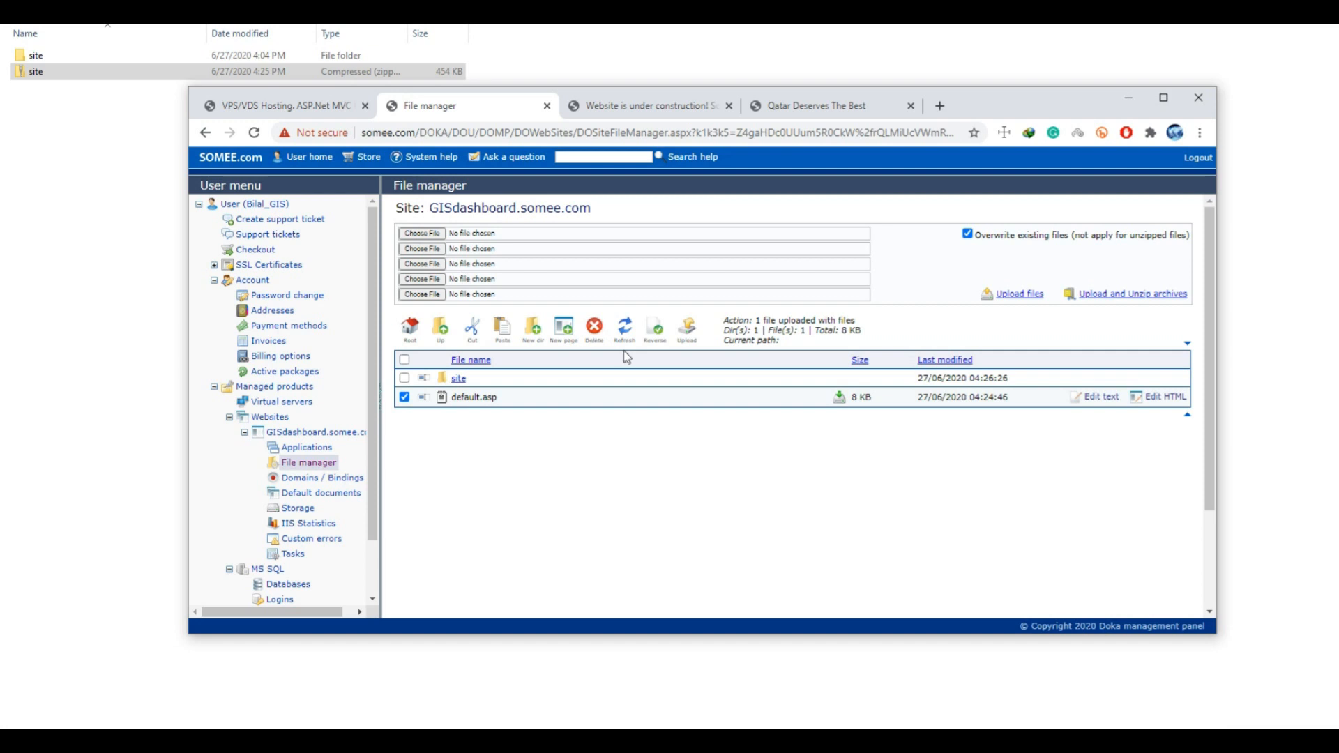
# - Delete default.asp from the website root and open the extracted site folder
pyautogui.click(594, 326)
pyautogui.click(786, 221)
pyautogui.click(459, 379)
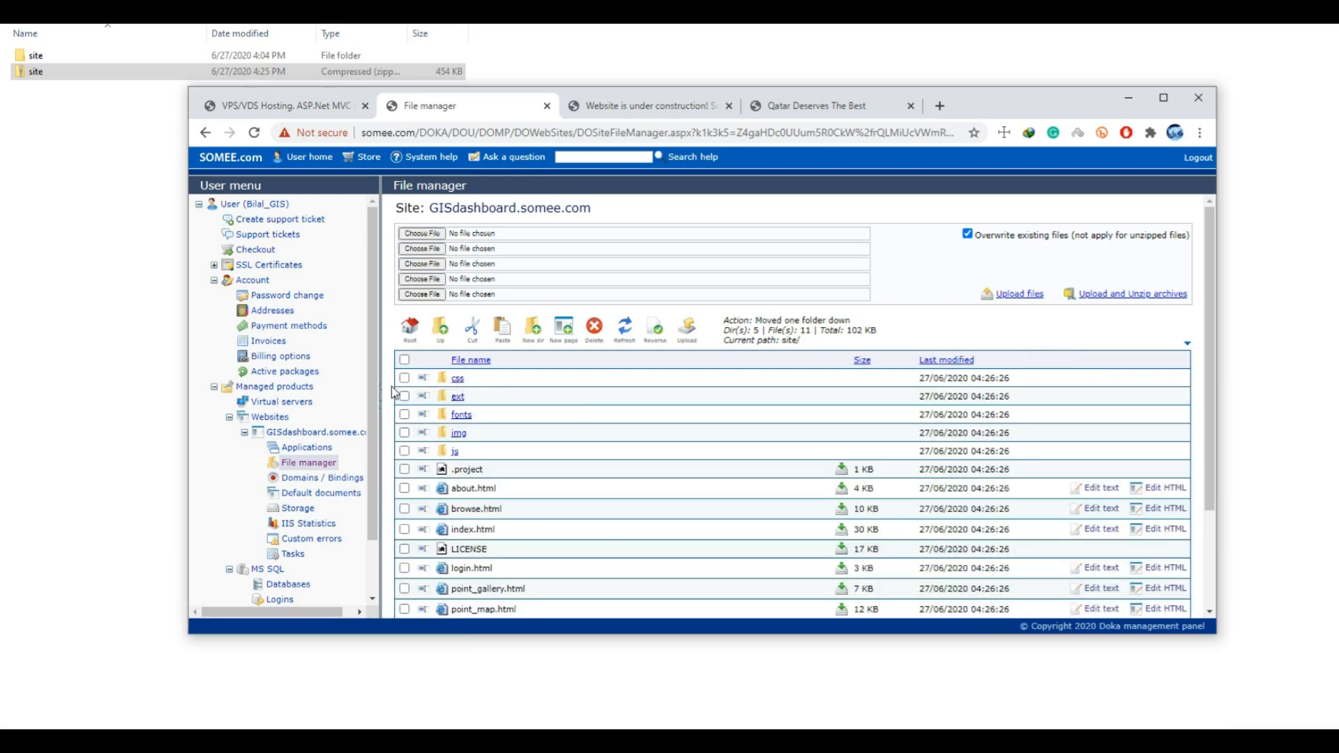
# - Reload the gisdashboard.somee.com page and check the heading of the page that loads
pyautogui.click(628, 106)
pyautogui.click(255, 133)
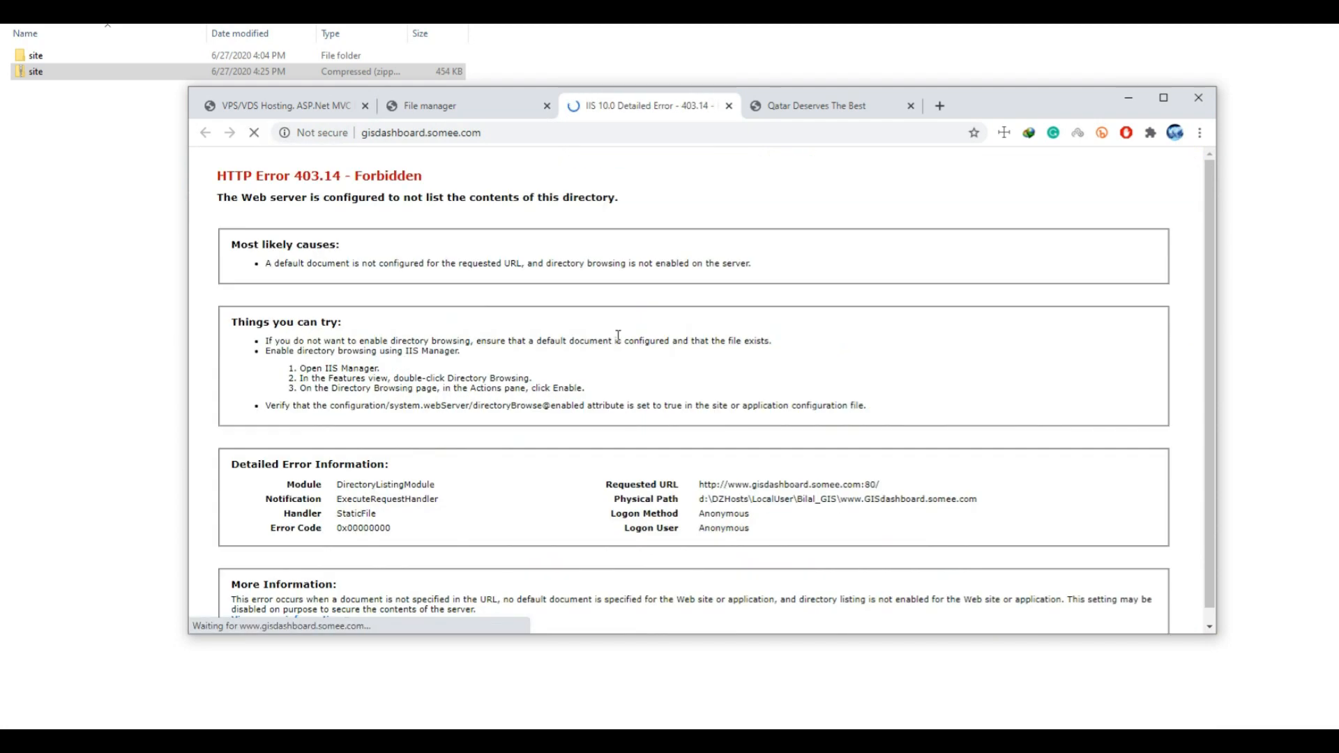
pyautogui.tripleClick(246, 174)
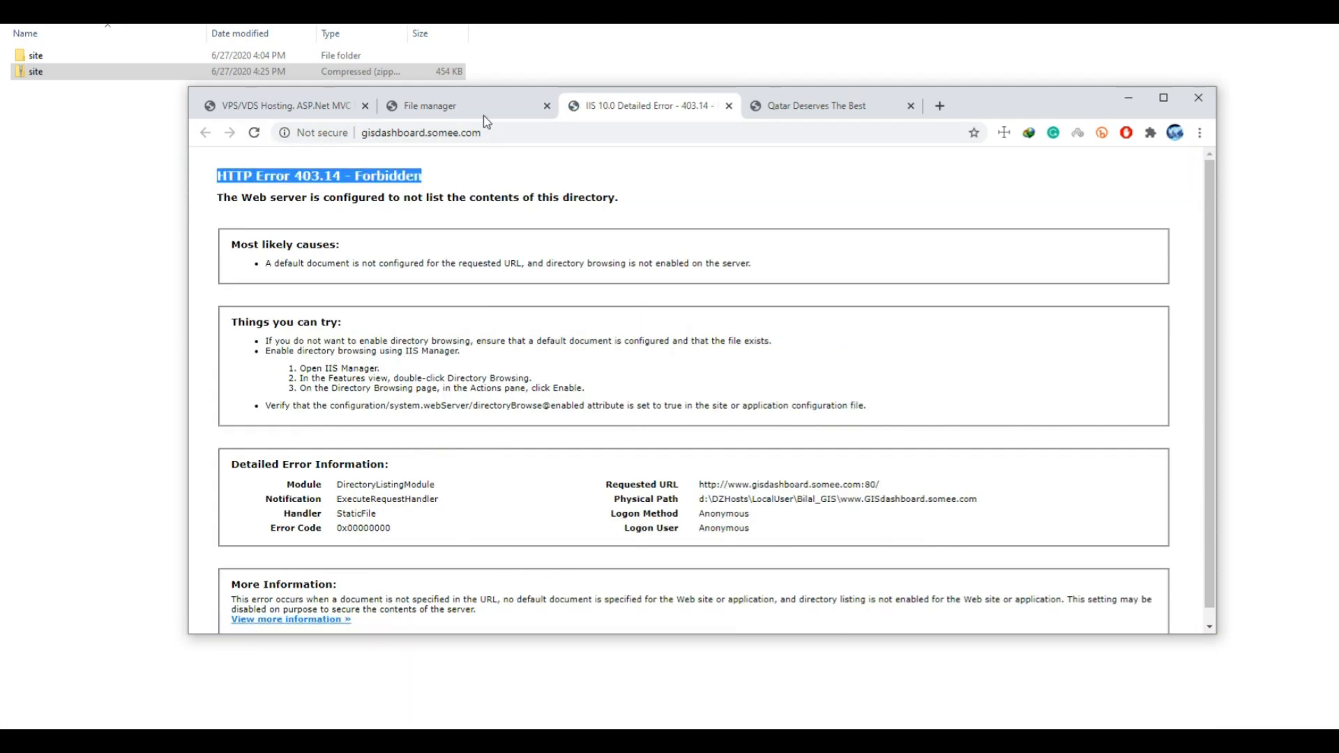
# - Move all files and folders from the site folder up into the website's root directory in the file manager
pyautogui.click(464, 107)
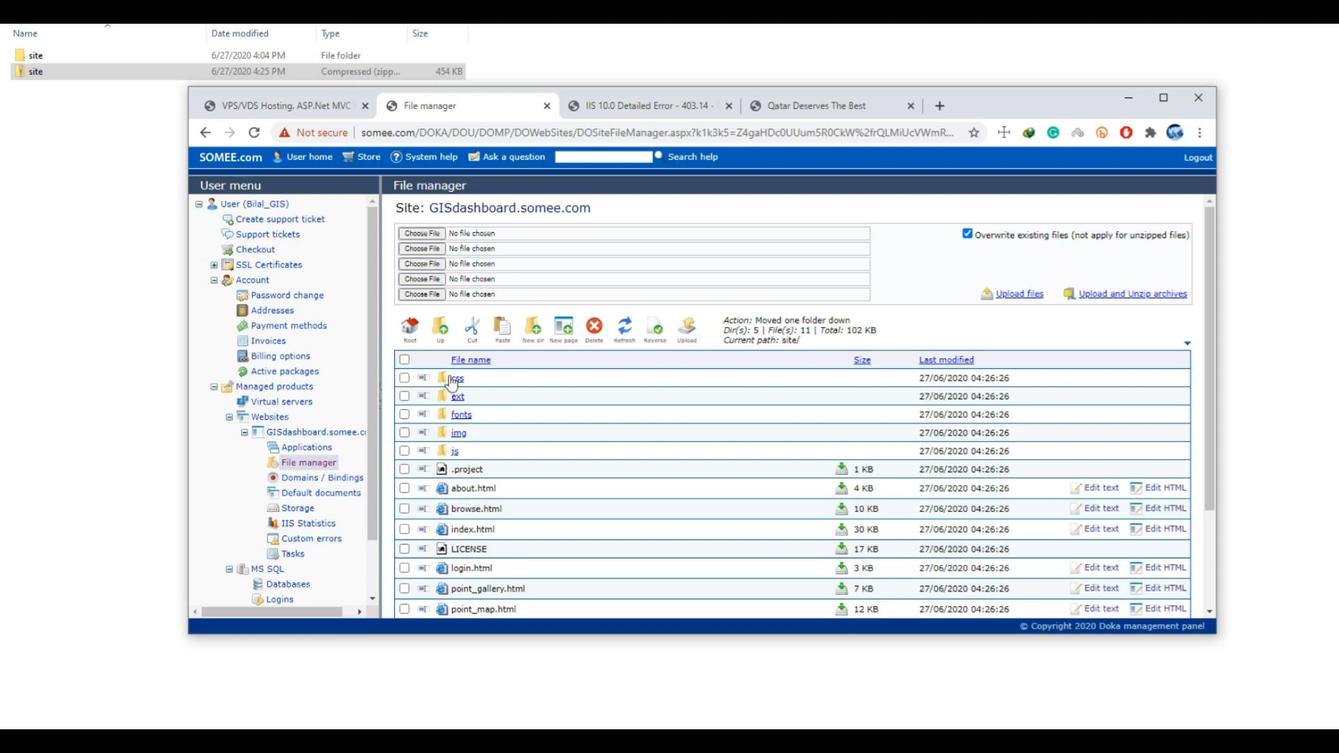
pyautogui.click(404, 359)
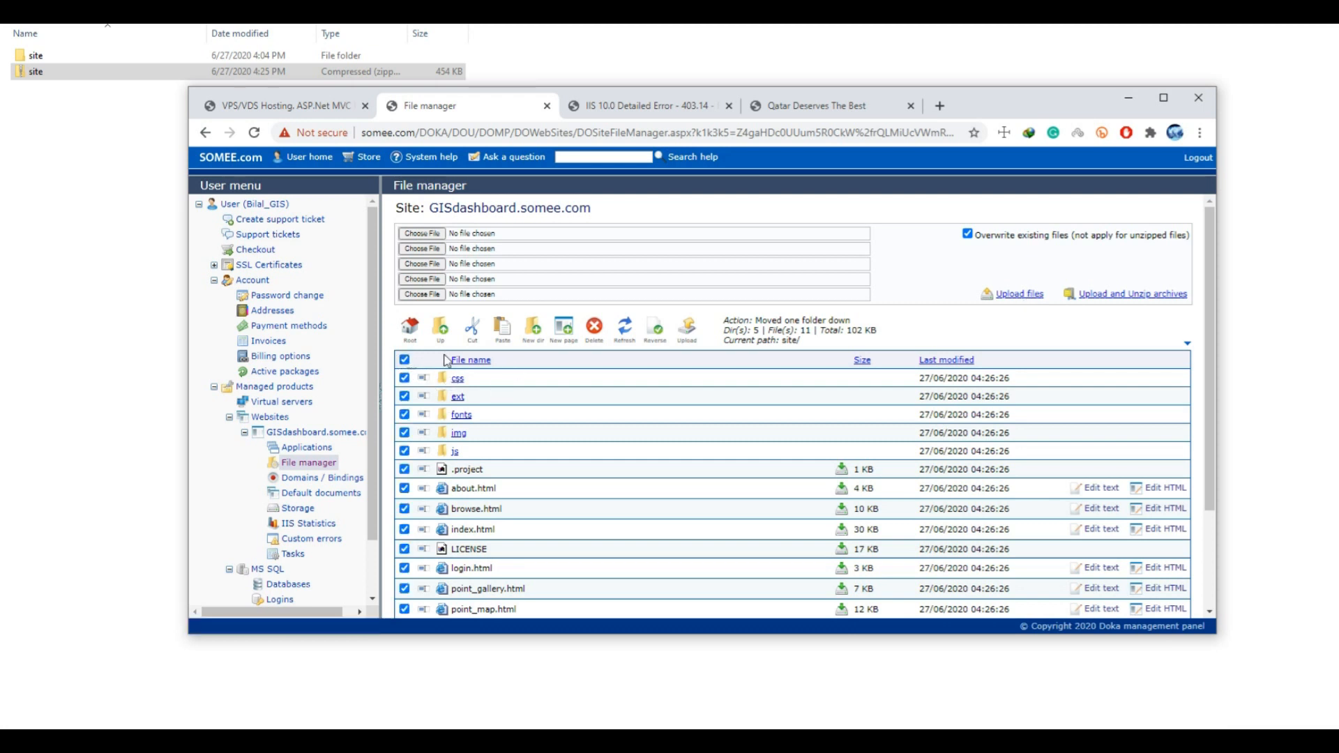
pyautogui.click(472, 329)
pyautogui.click(441, 331)
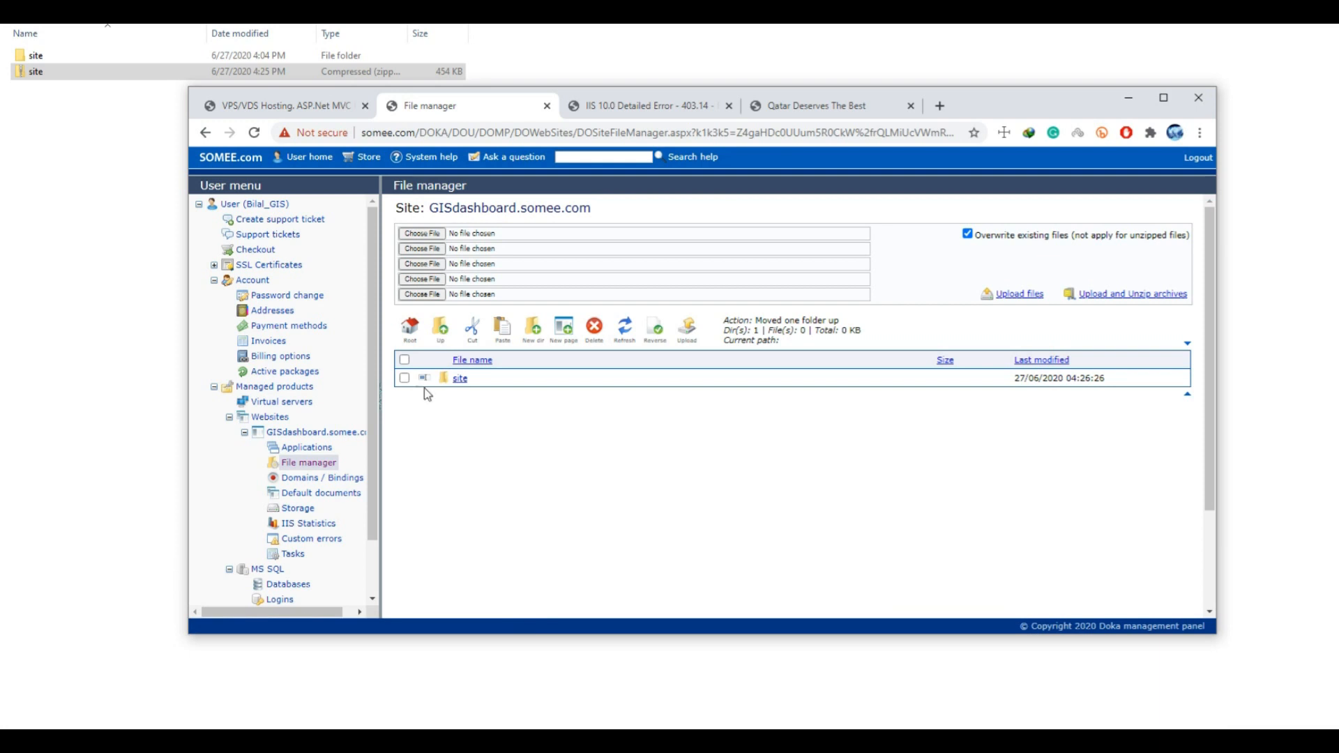
pyautogui.click(404, 359)
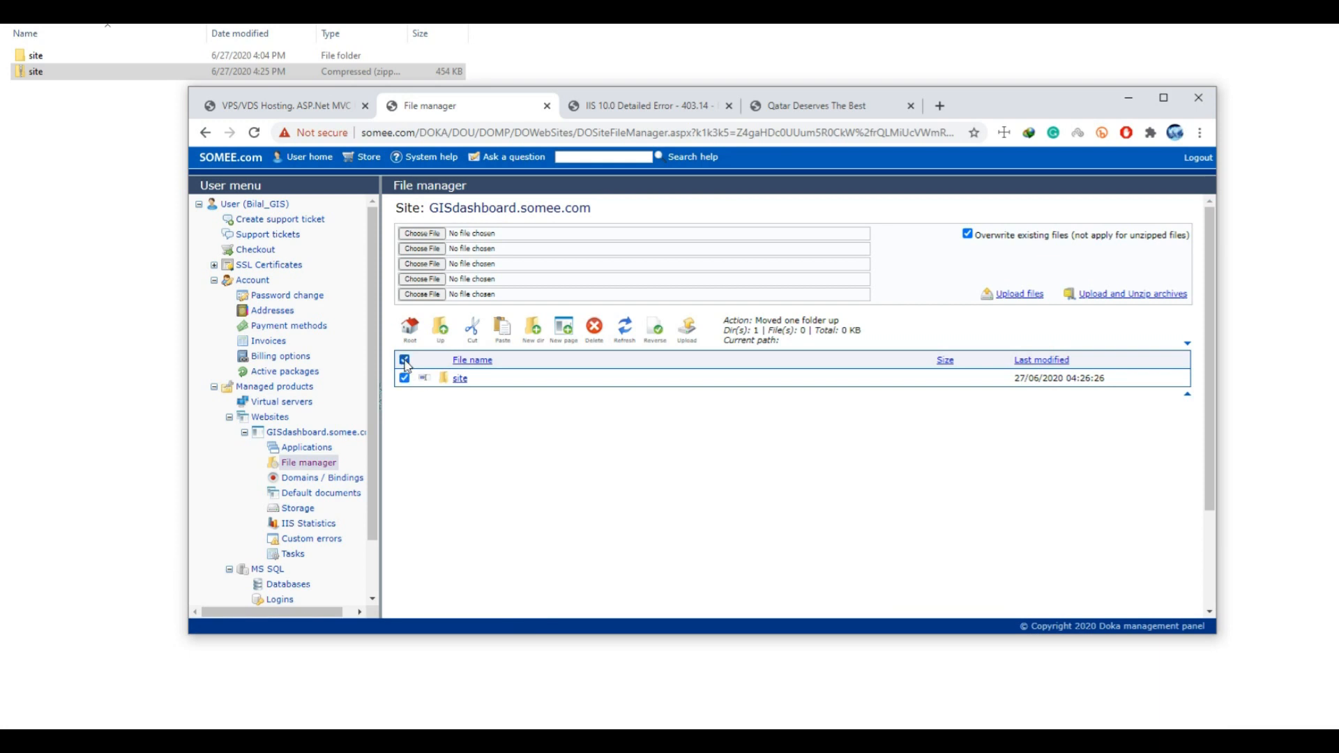
pyautogui.click(503, 330)
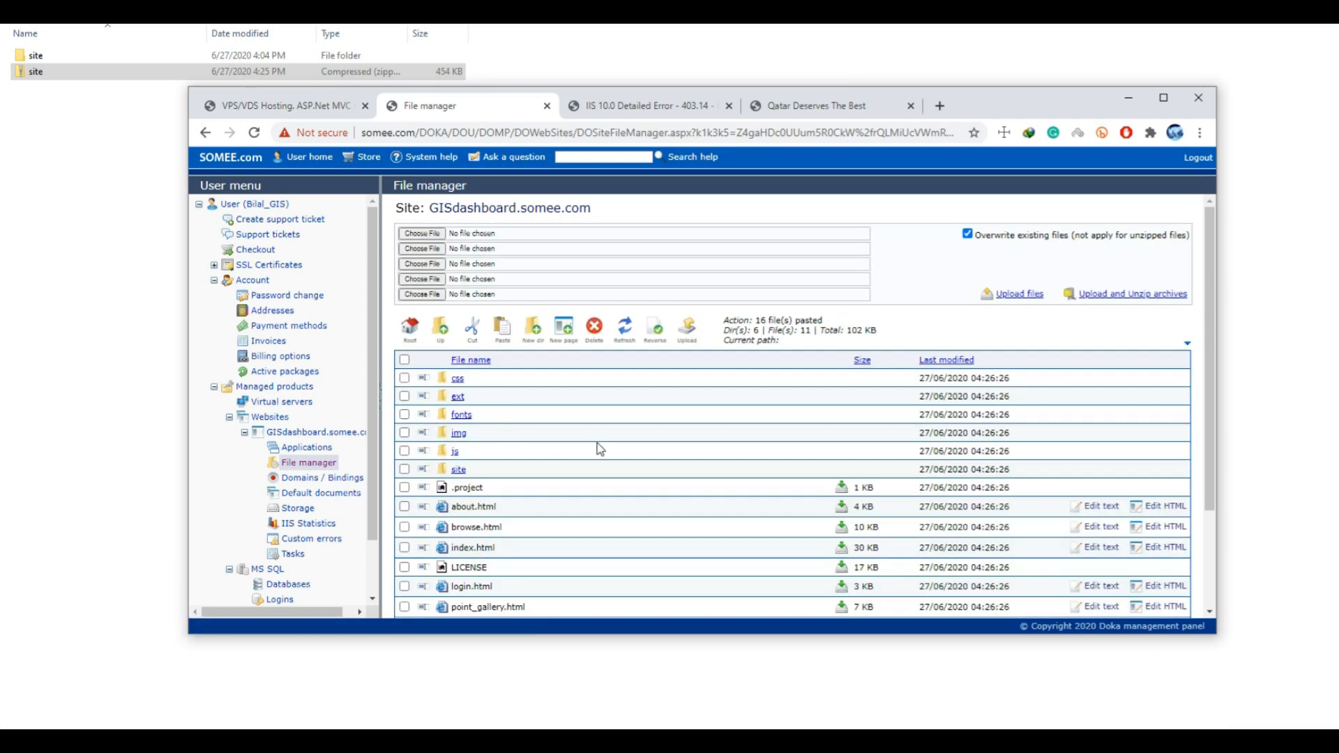
# - Delete the leftover site folder from the website root and confirm the deletion
pyautogui.scroll(-2, 525, 438)
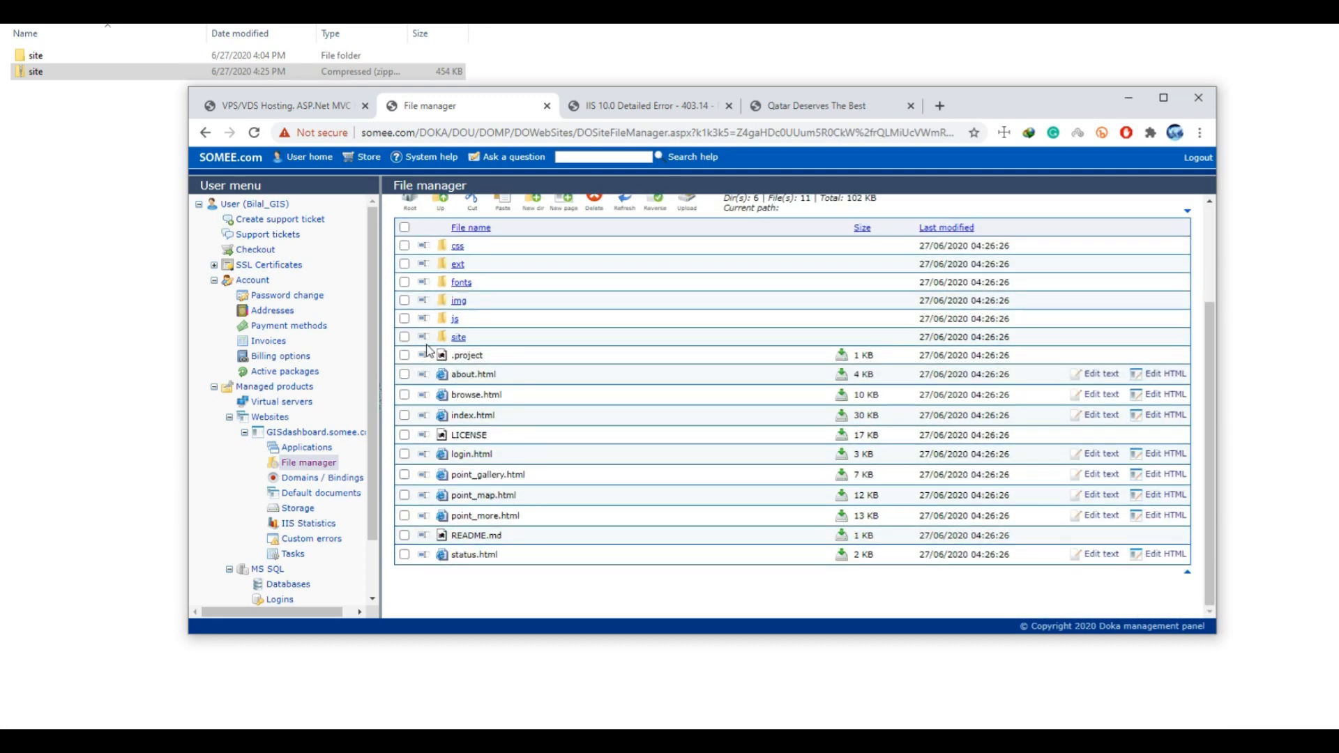
pyautogui.click(405, 338)
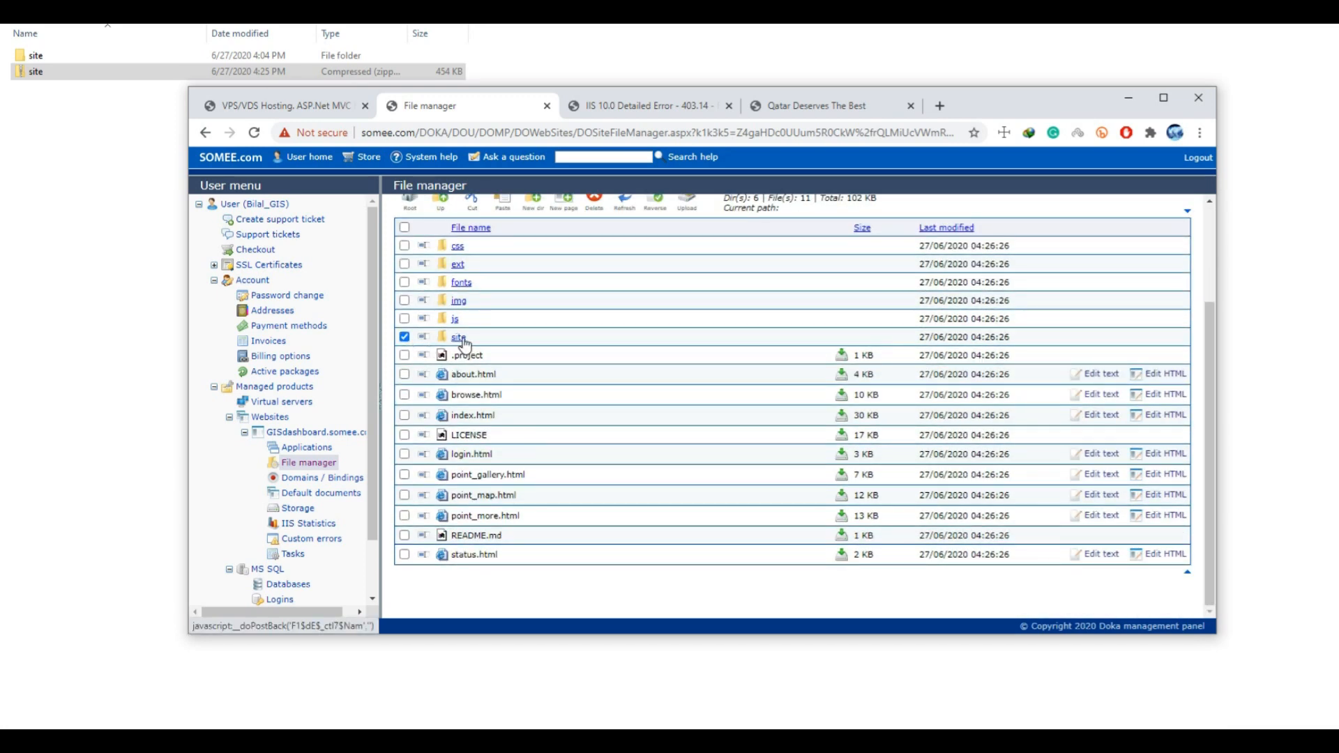
pyautogui.click(596, 203)
pyautogui.click(777, 219)
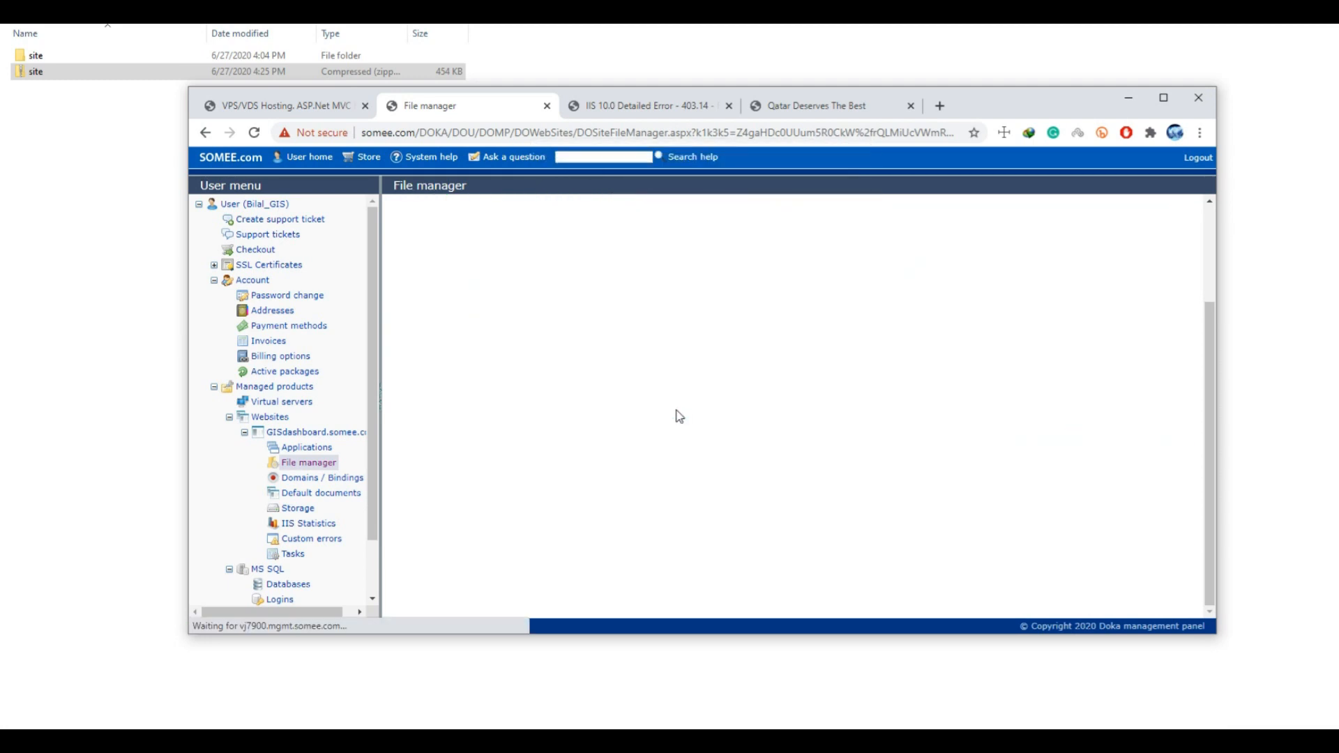
# - View the live portal at gisdashboard.somee.com and dismiss its welcome splash to reach the map
pyautogui.click(645, 105)
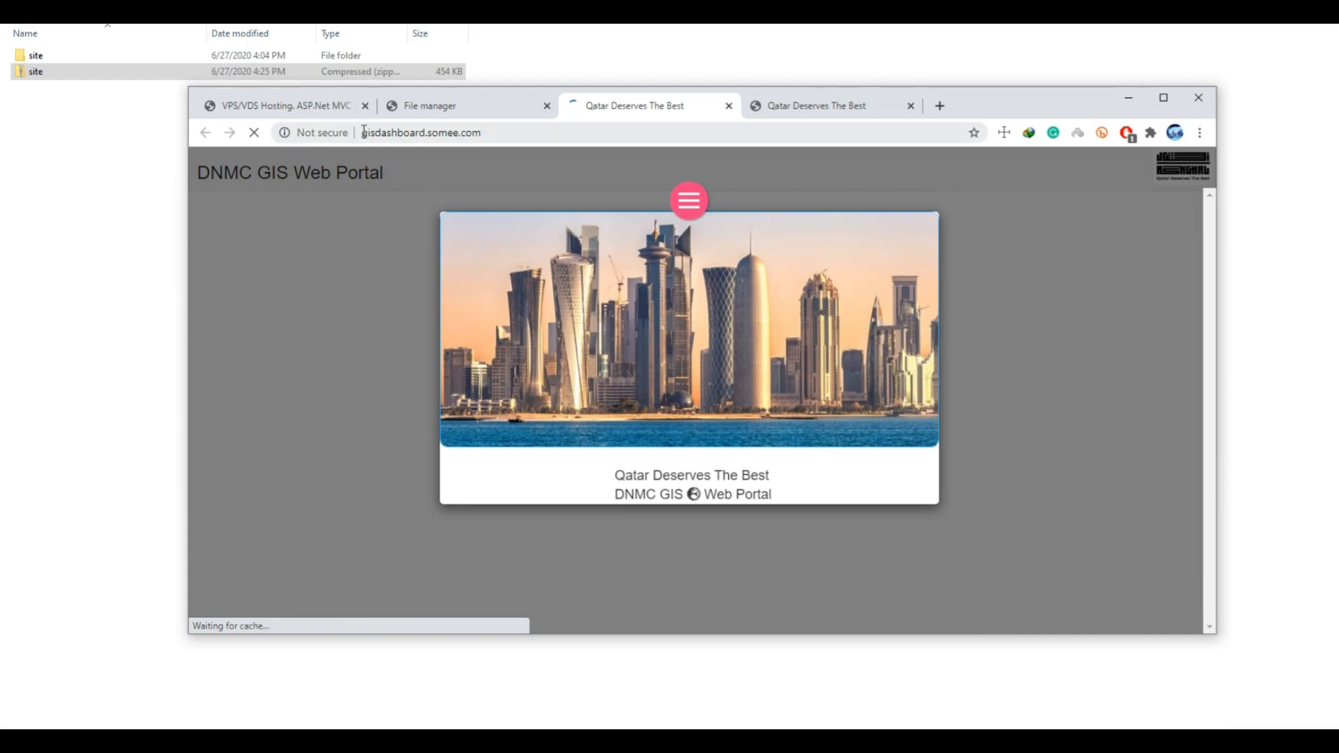
pyautogui.click(643, 134)
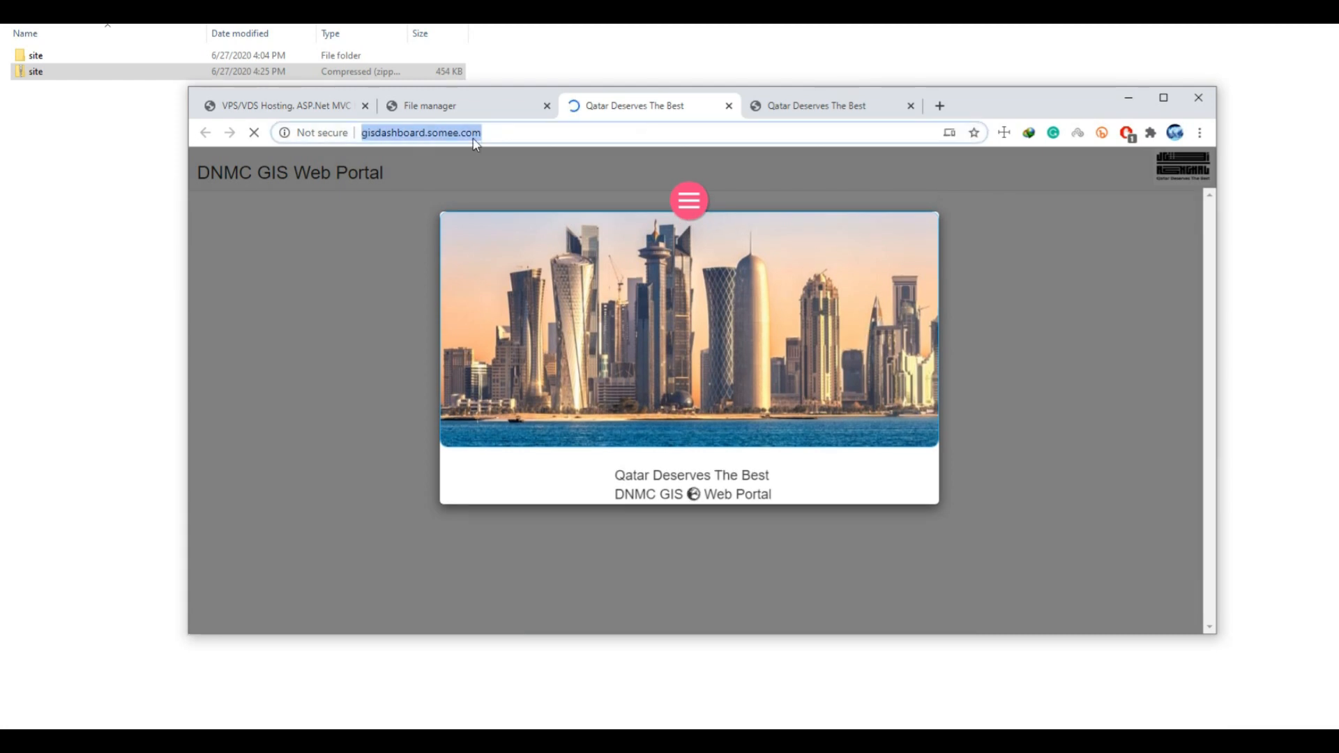
pyautogui.click(538, 131)
pyautogui.click(810, 558)
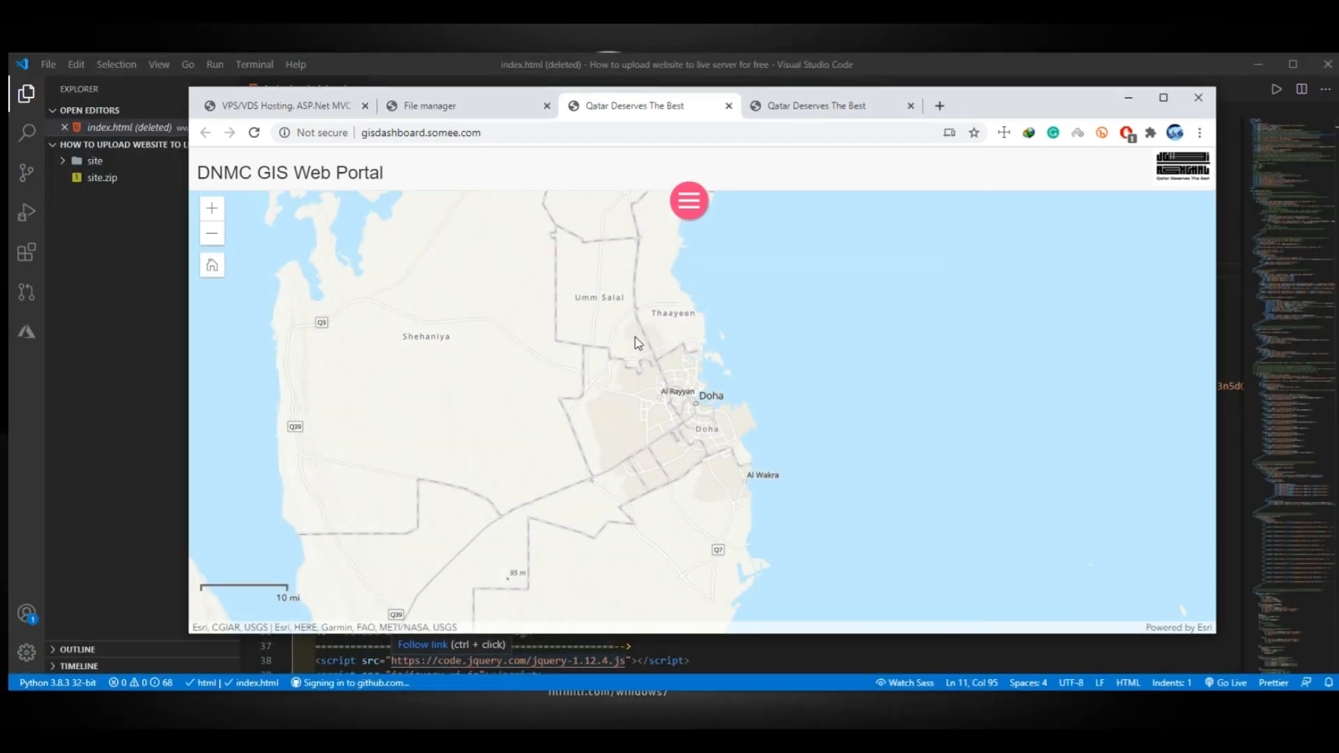
# - Show the portal's side list of management layers and select Weather Forecast
pyautogui.click(689, 201)
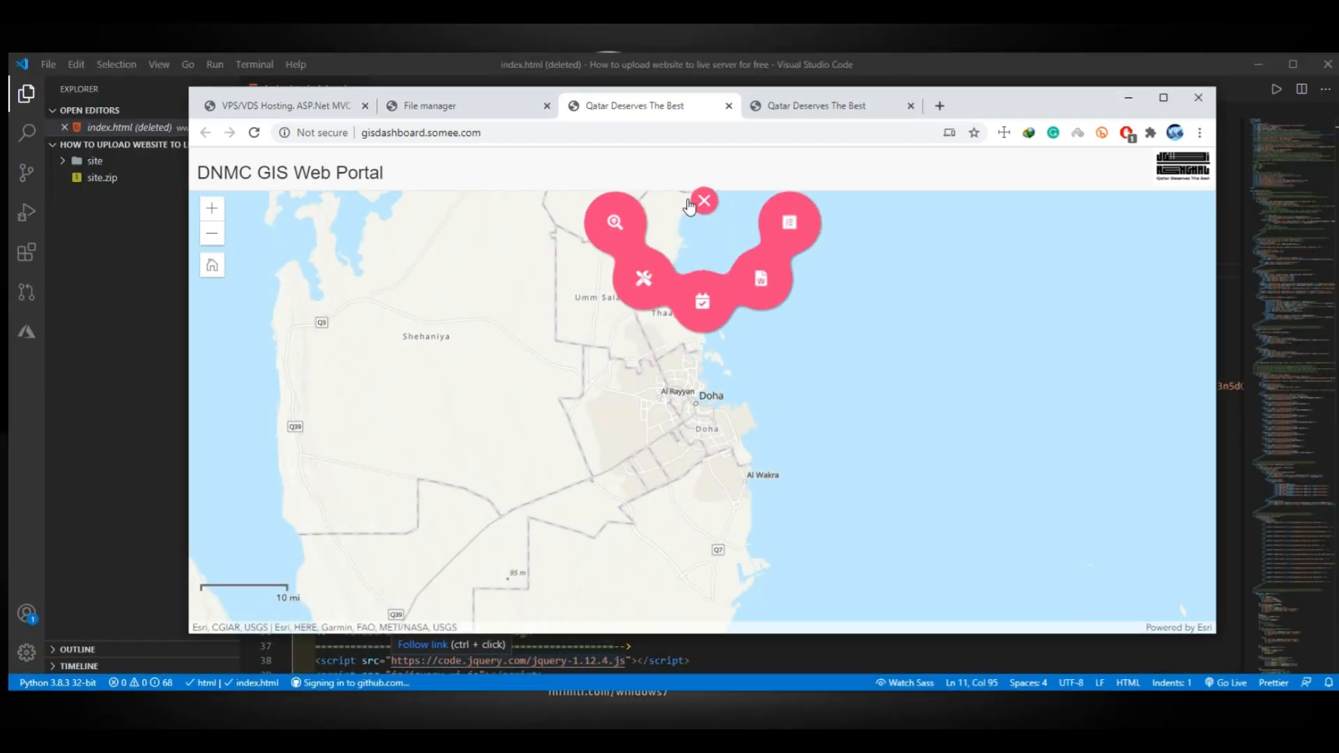
pyautogui.click(786, 221)
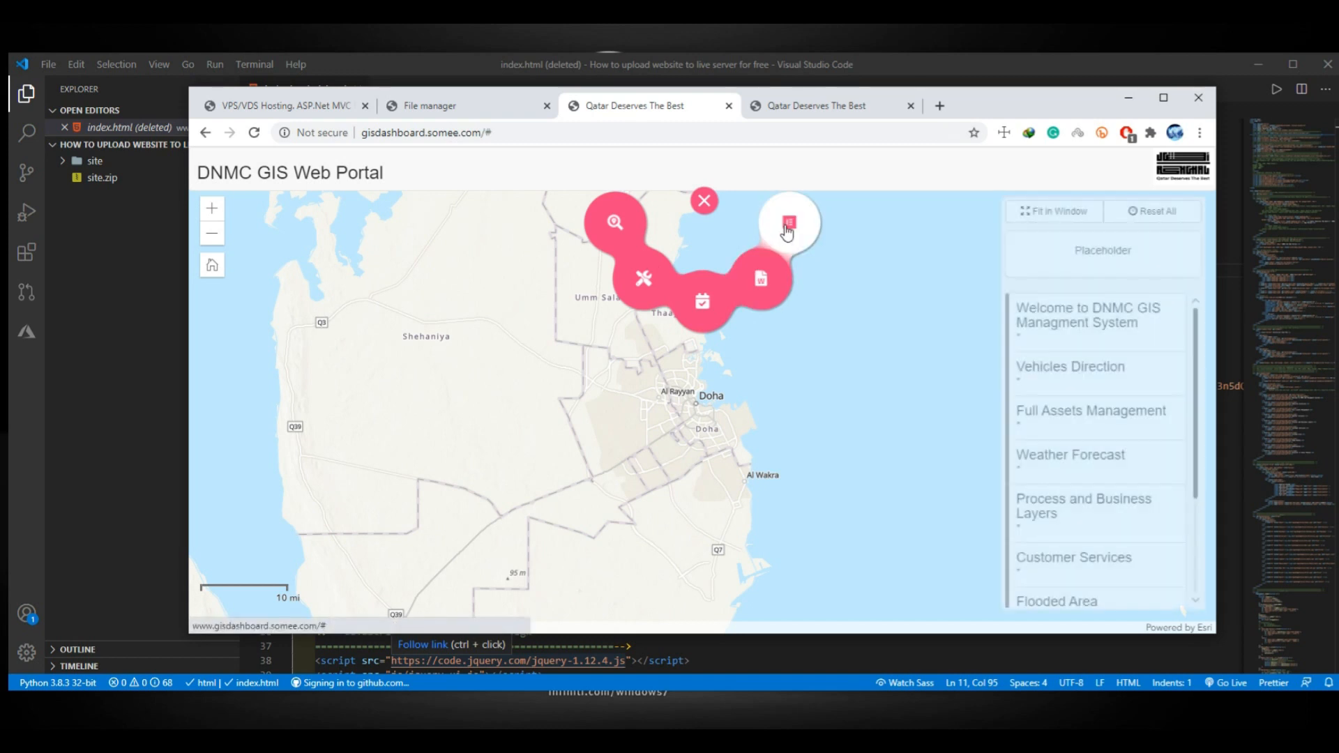
pyautogui.click(1092, 466)
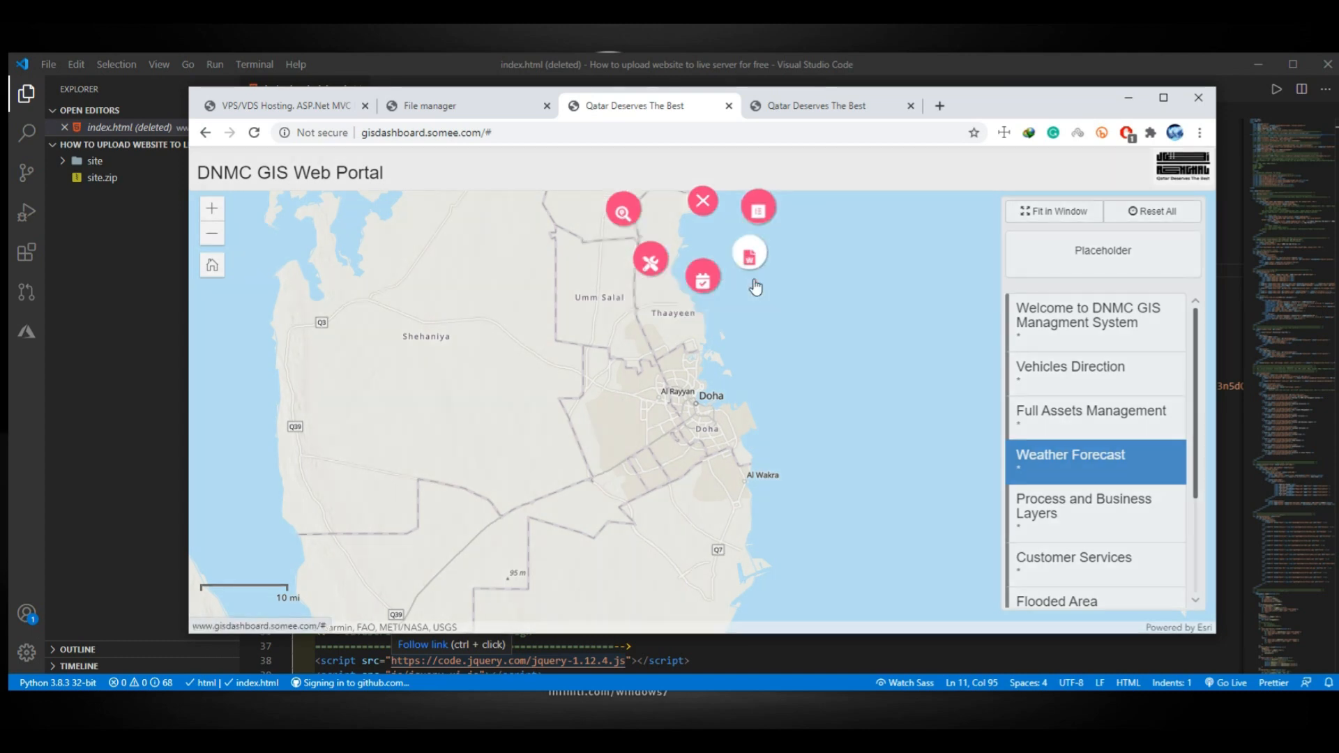
# - Open the portal's Work Order form, go through its four fields, and close it without submitting
pyautogui.click(754, 282)
pyautogui.click(520, 259)
pyautogui.click(557, 296)
pyautogui.click(562, 345)
pyautogui.click(562, 394)
pyautogui.click(795, 463)
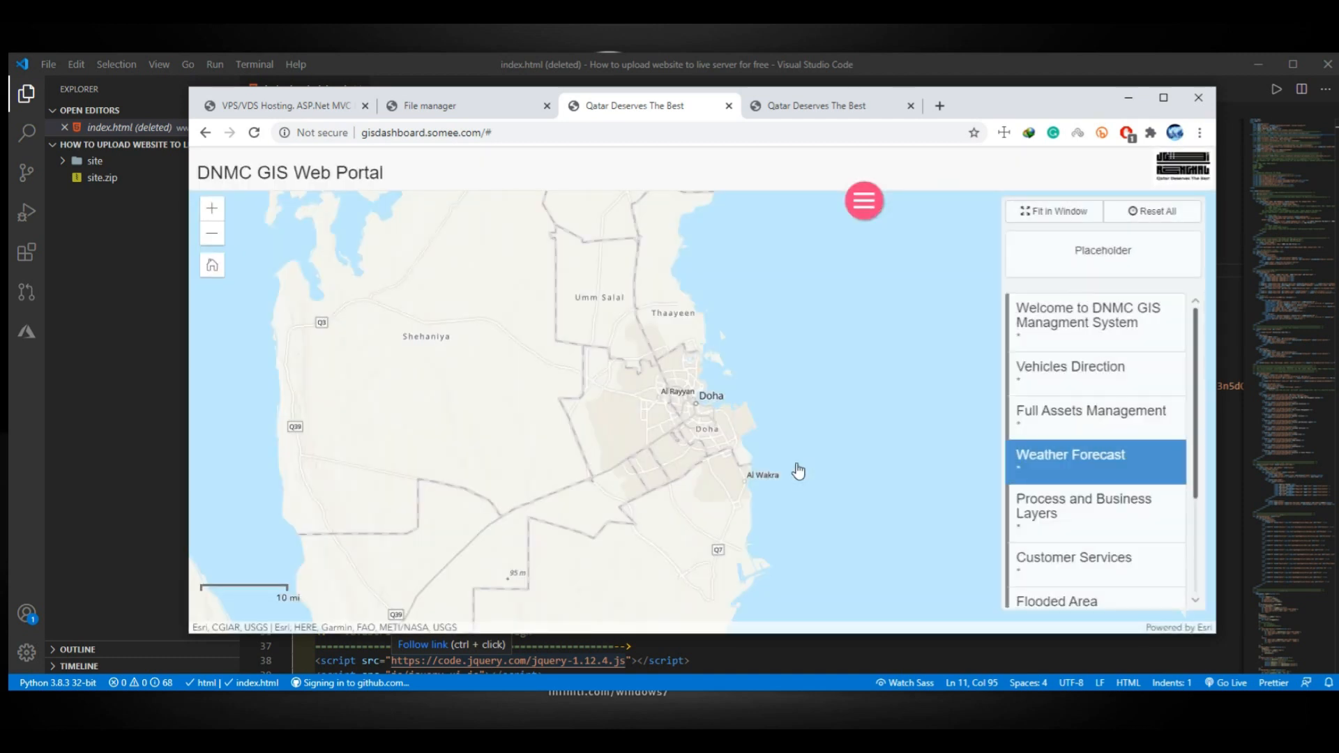
# - Show the portal's Historical View Pan with its start and end date fields
pyautogui.click(692, 200)
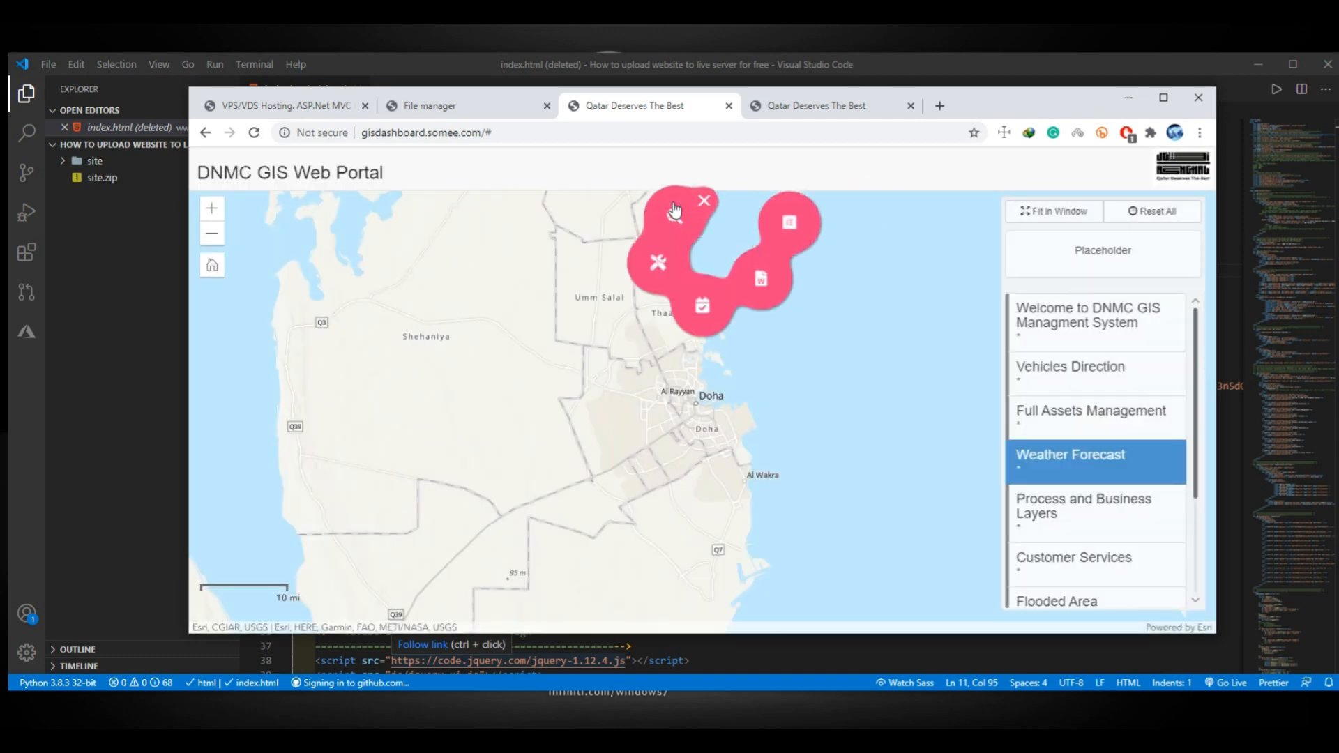
pyautogui.click(702, 301)
pyautogui.click(702, 301)
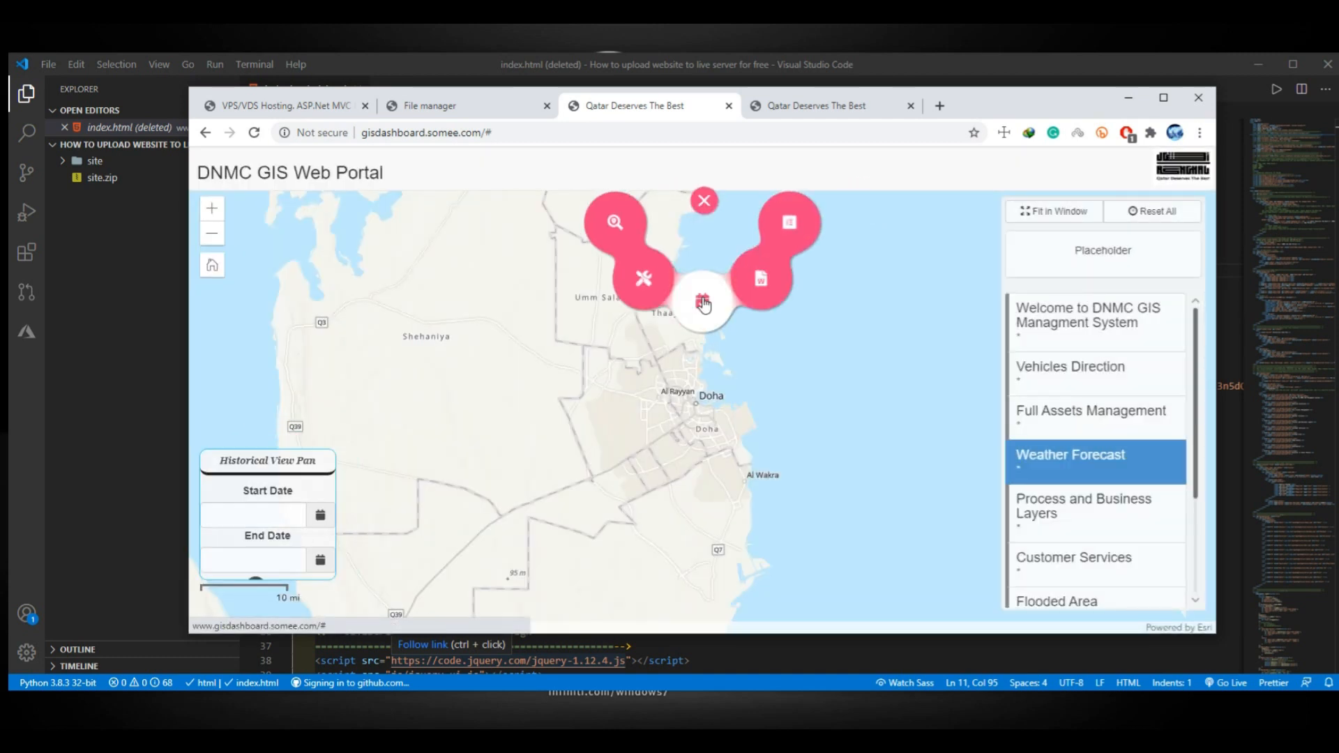
# - Show the portal's map tools and Search Location box, and collapse the circular menu
pyautogui.click(627, 282)
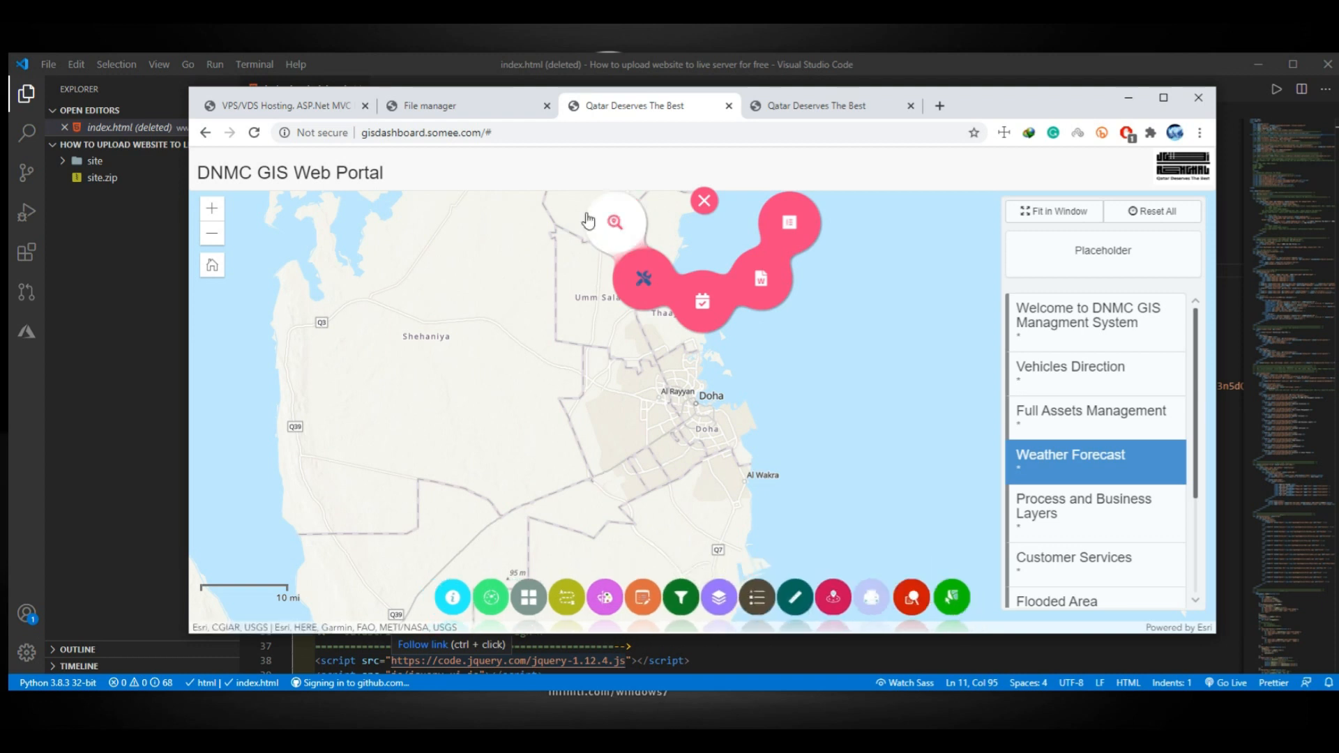
pyautogui.click(613, 224)
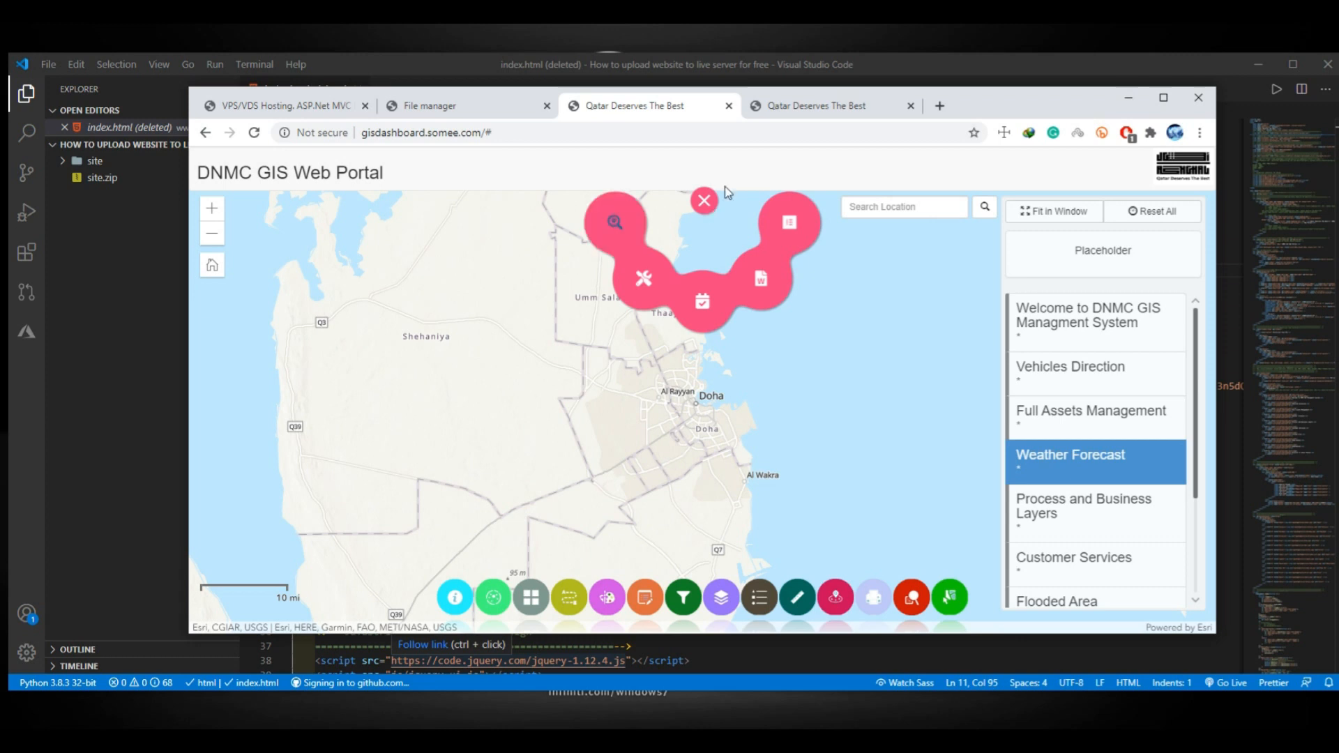
pyautogui.click(704, 201)
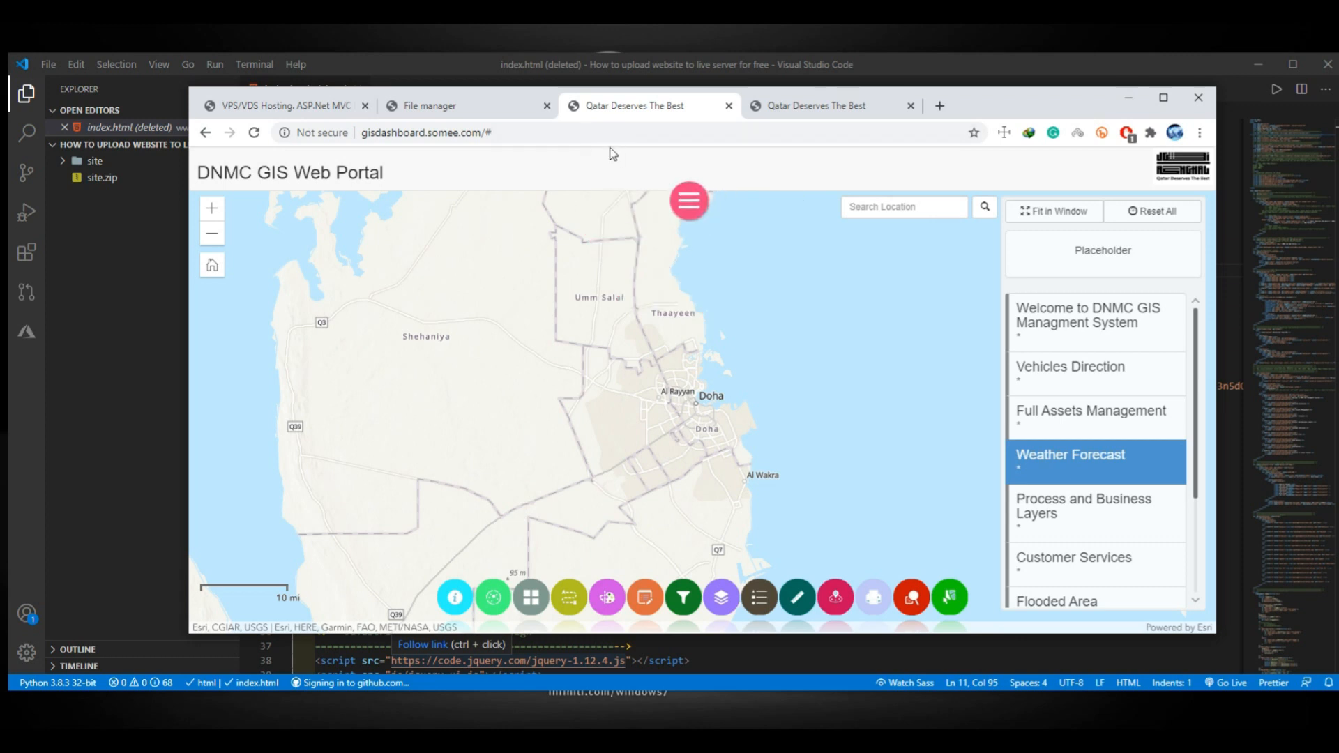
# - Highlight the live site's address, hide the side list of layers and open the Work Order form
pyautogui.click(628, 131)
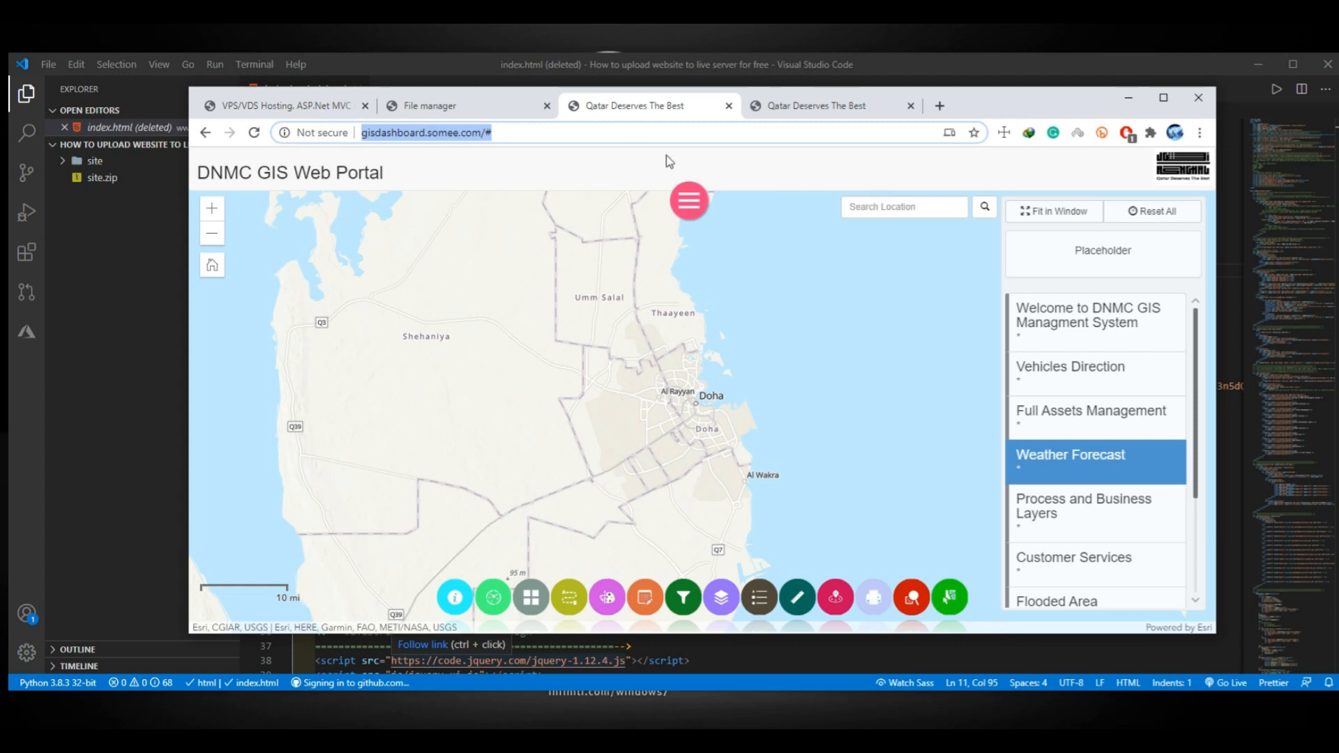
pyautogui.click(690, 201)
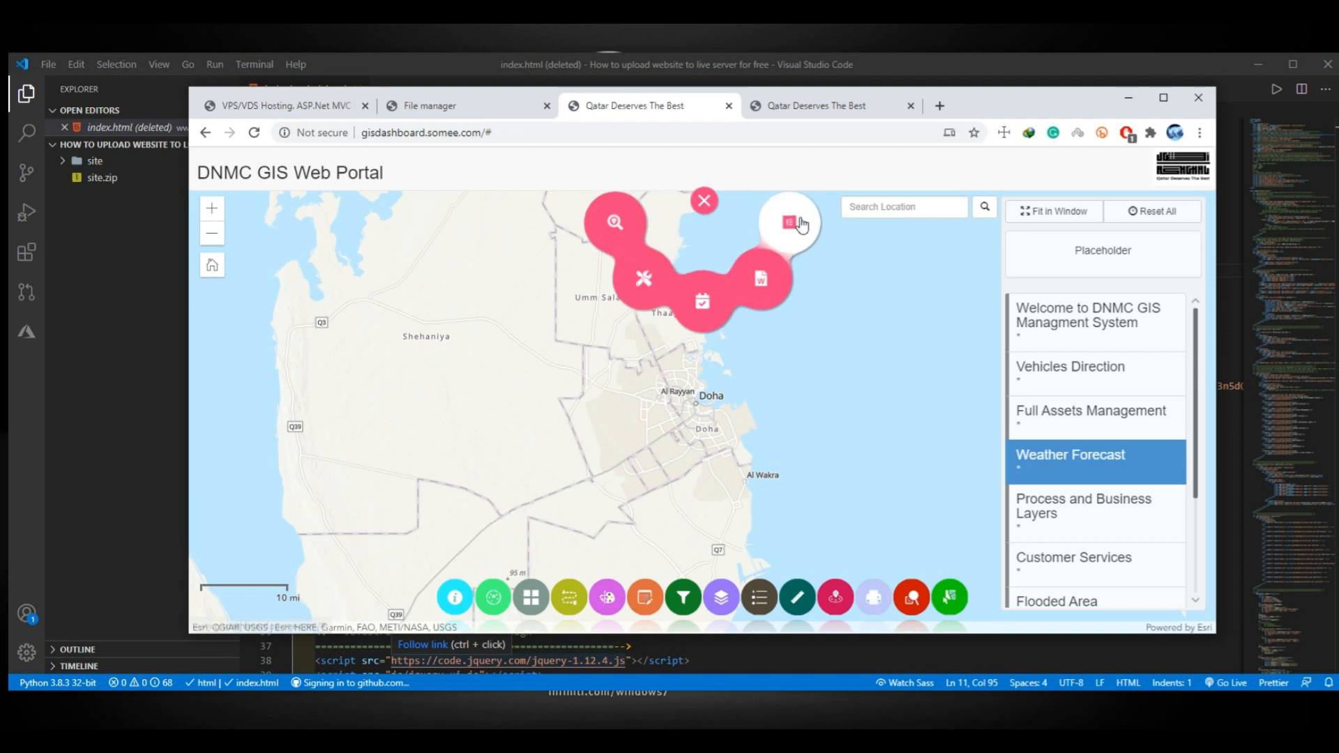
pyautogui.click(792, 223)
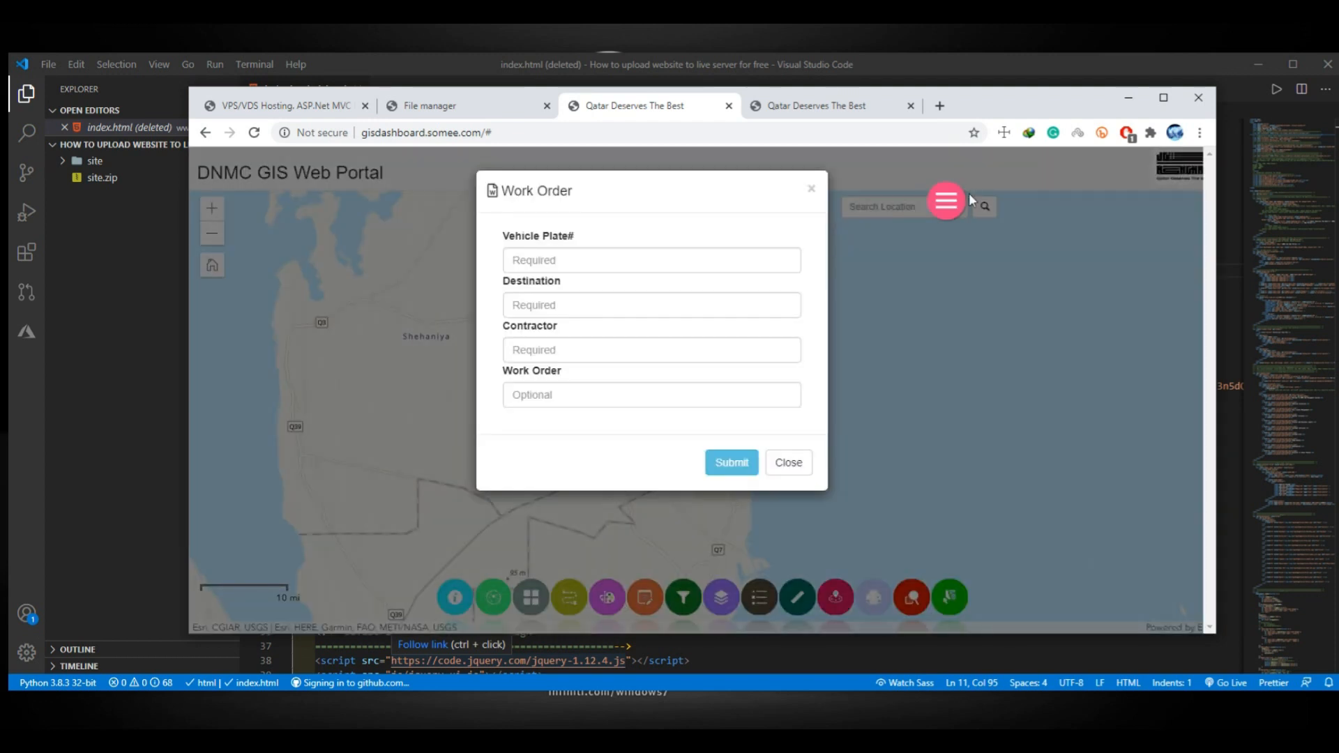
# - Hide the portal's map tools and search box, and close the Work Order form without submitting
pyautogui.click(947, 202)
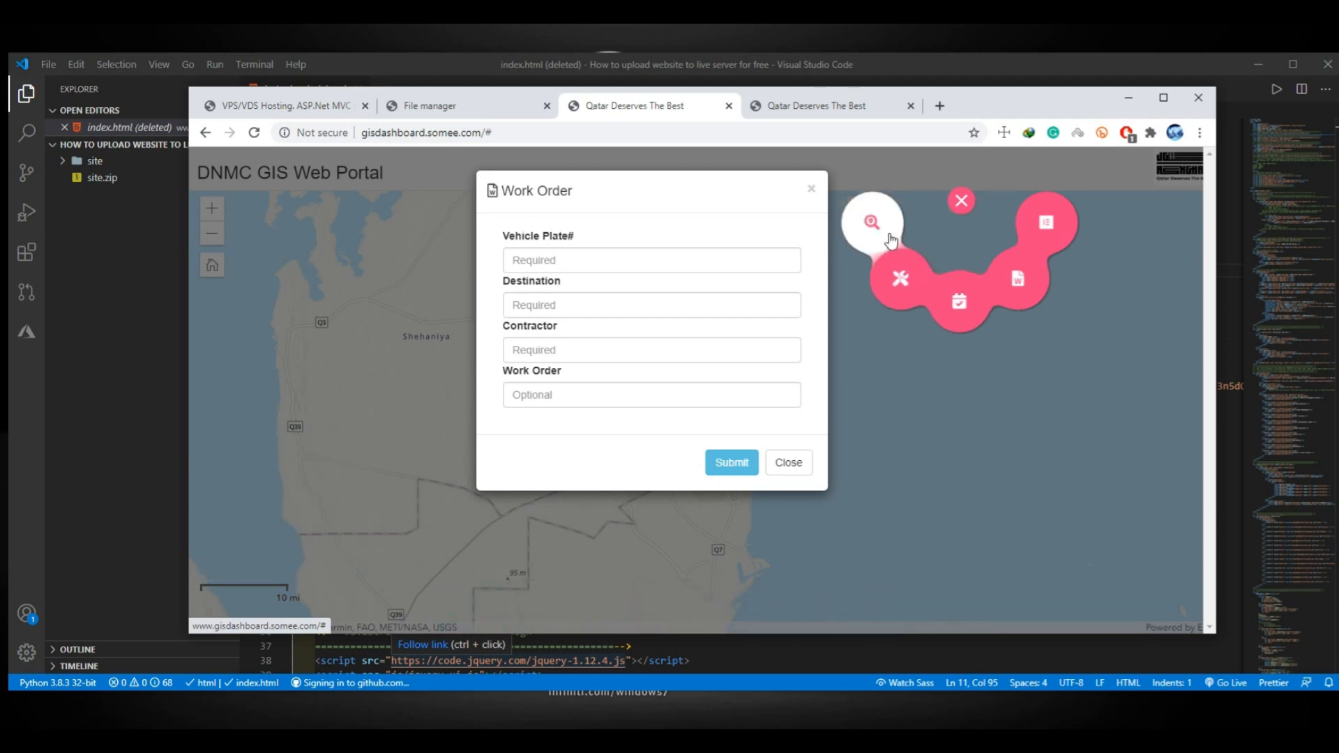
pyautogui.click(961, 202)
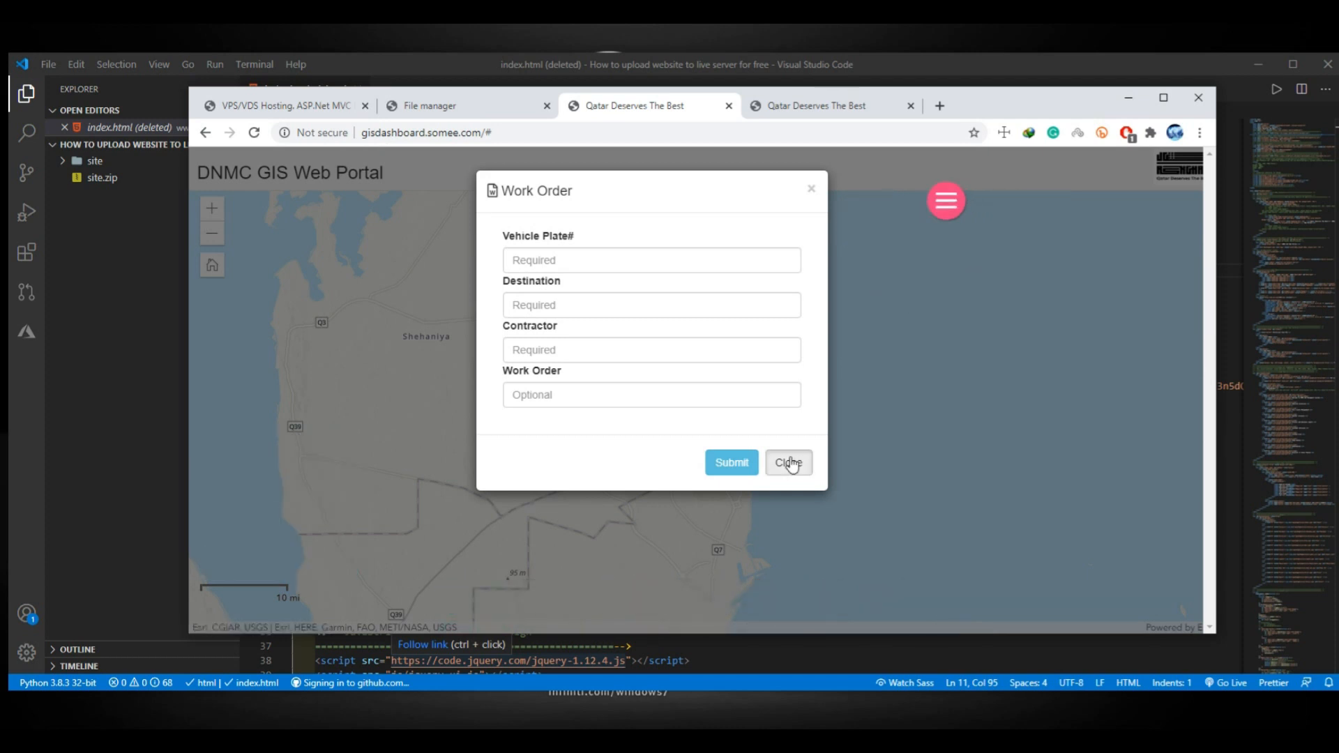
pyautogui.click(788, 461)
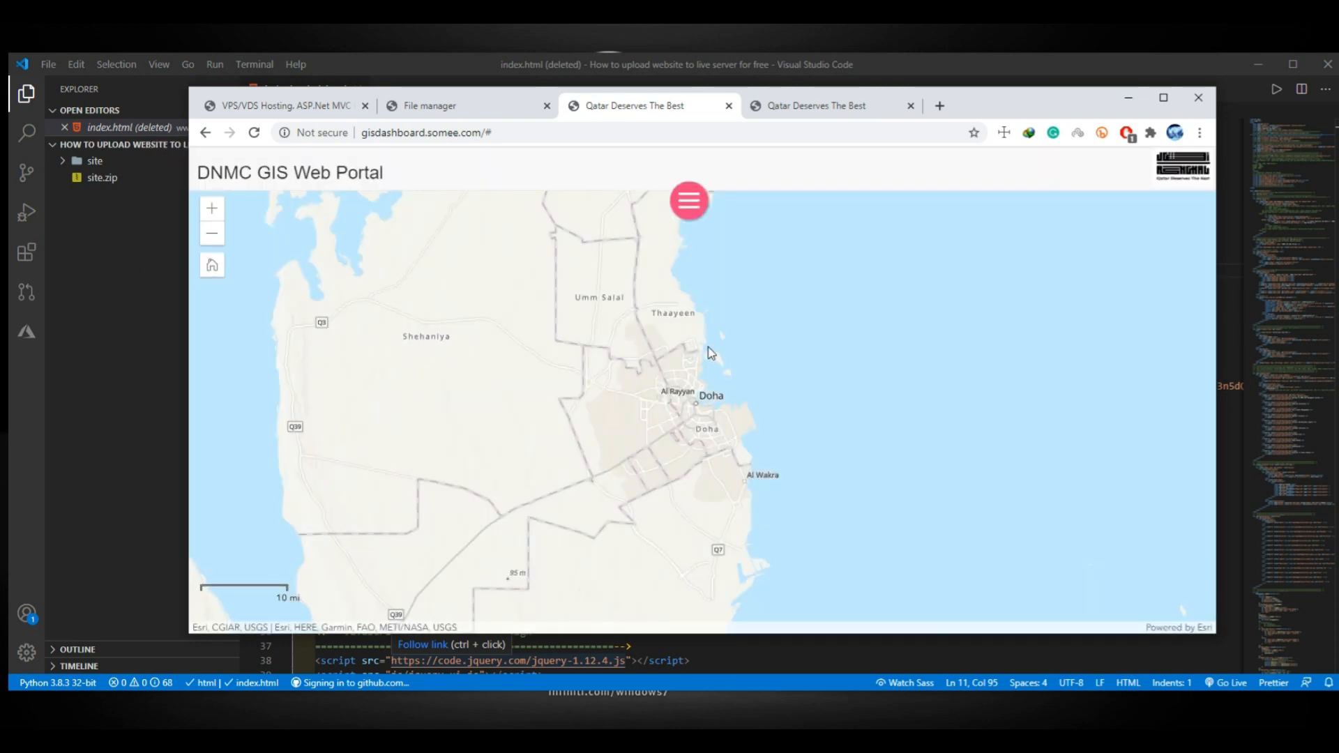